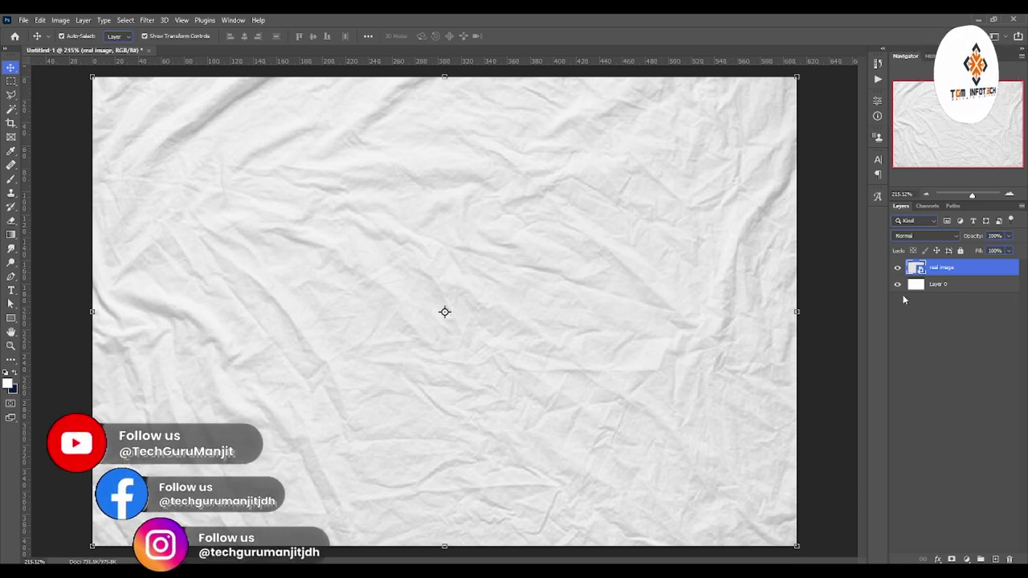
# Merge Layer 0 into the real image layer and duplicate it twice
pyautogui.click(955, 285)
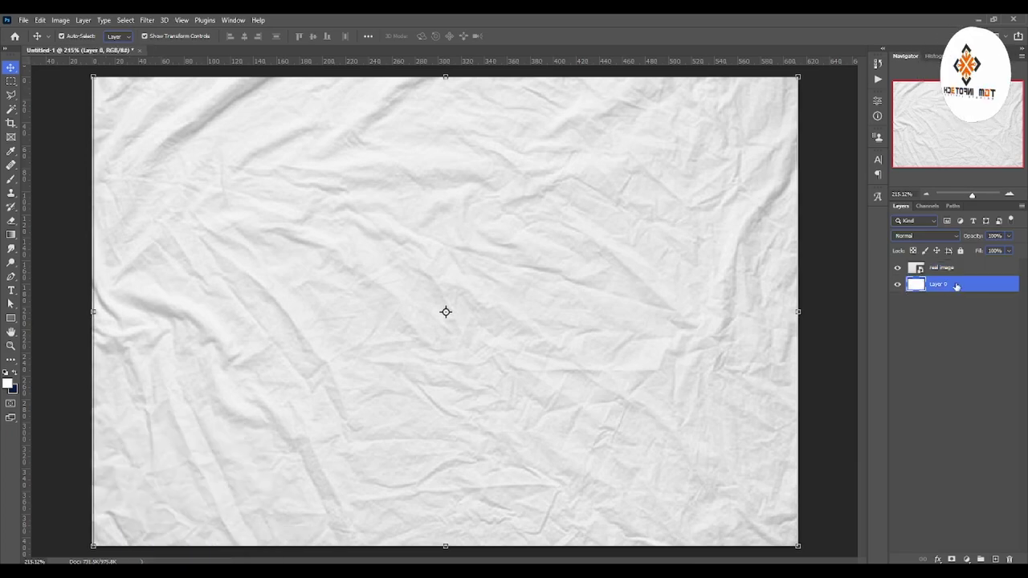
pyautogui.hotkey('ctrl', 'e')
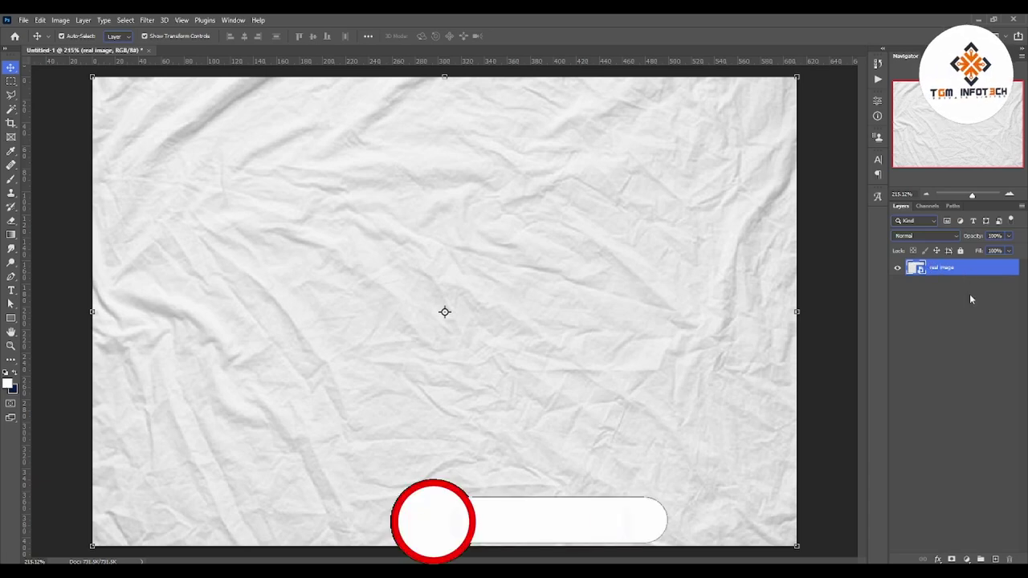
pyautogui.press('ctrl')
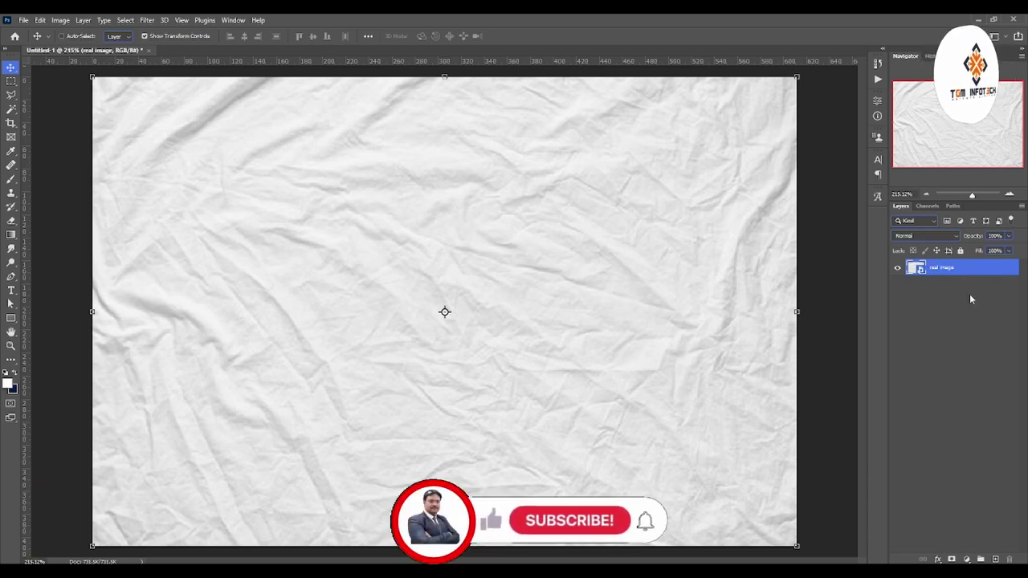
pyautogui.hotkey('ctrl', 'j')
pyautogui.hotkey('ctrl', 'j')
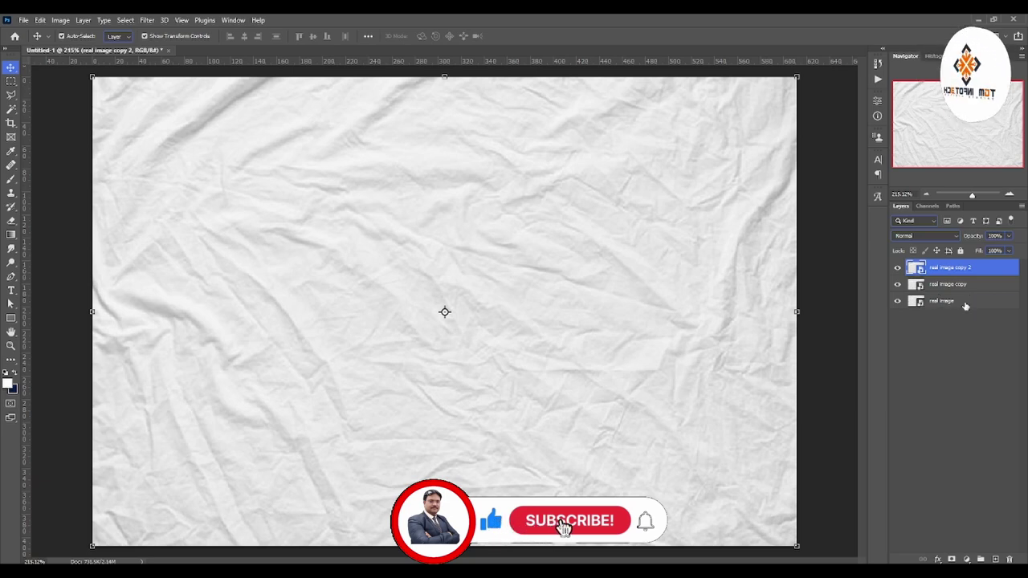
# Rename the two copies 'blured' and 'details'
pyautogui.click(951, 289)
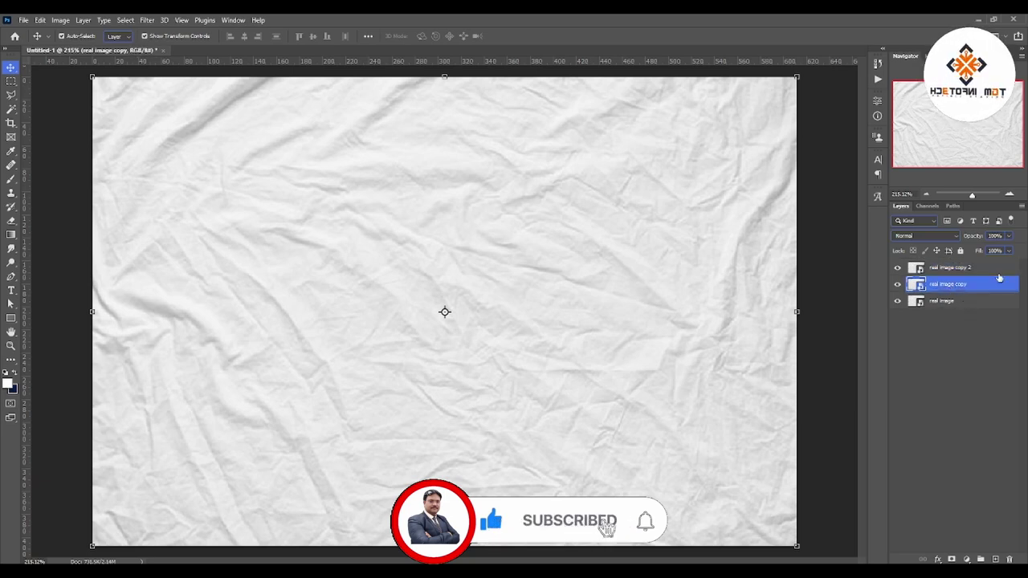
pyautogui.doubleClick(947, 284)
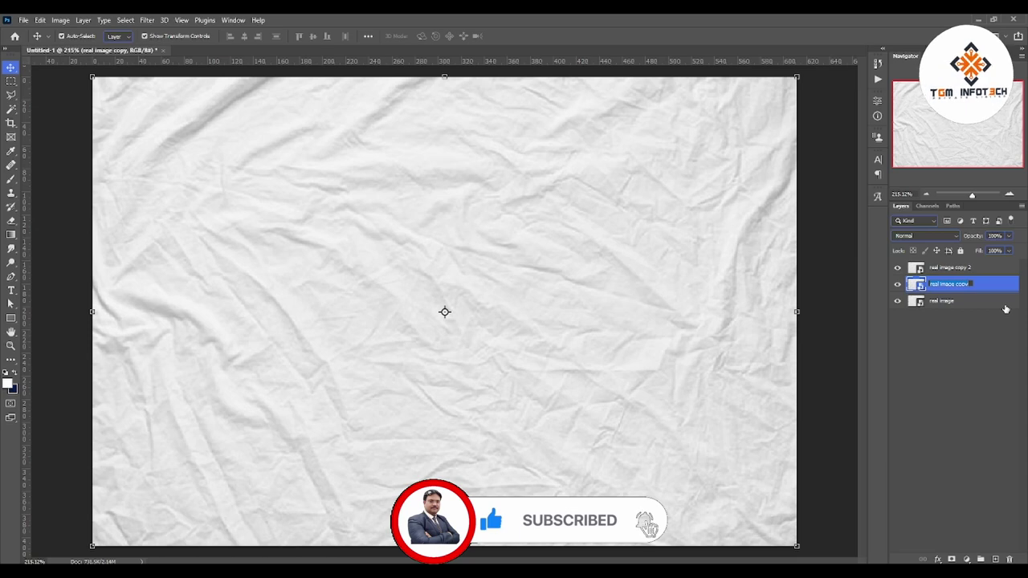
pyautogui.write('blur')
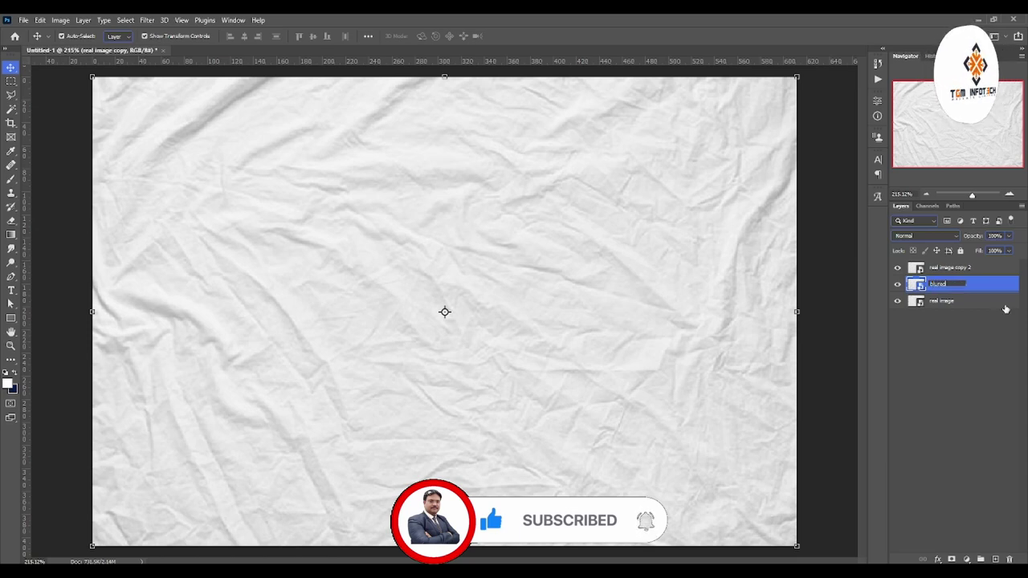
pyautogui.write('ed')
pyautogui.press('Return')
pyautogui.doubleClick(952, 267)
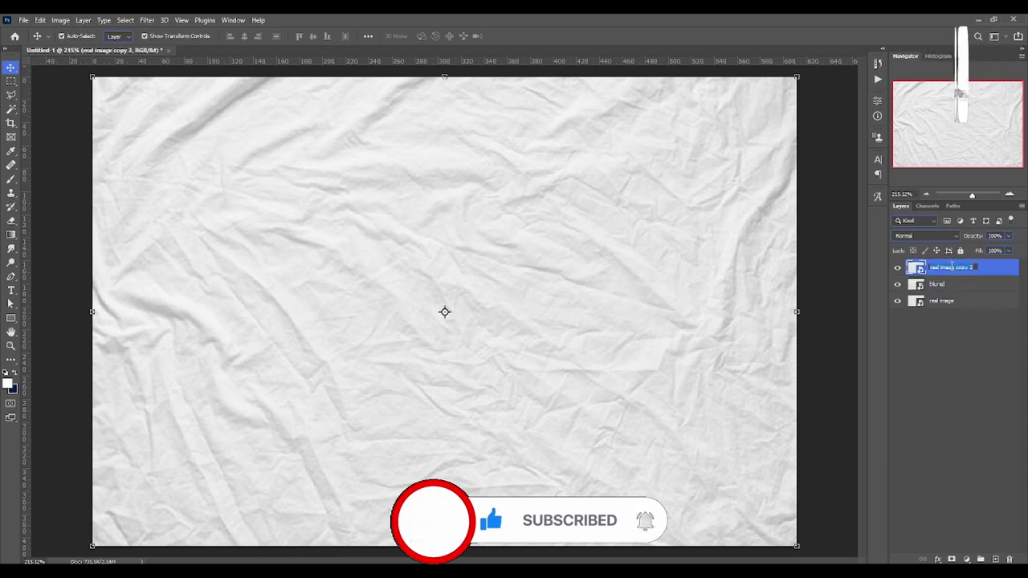
pyautogui.write('details')
pyautogui.press('Return')
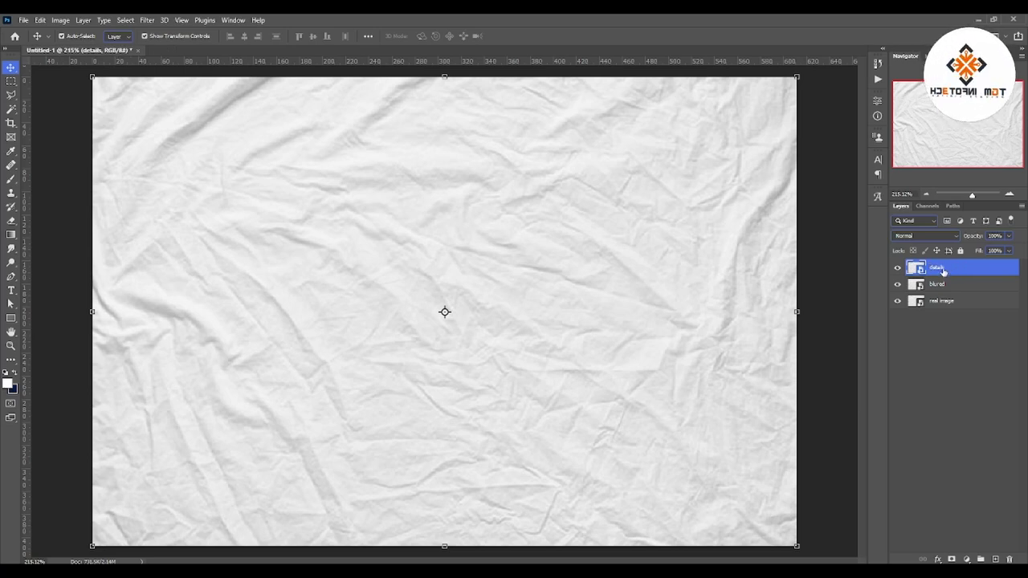
# Hide the details layer, select the blured layer and bring up the Filter menu
pyautogui.click(898, 269)
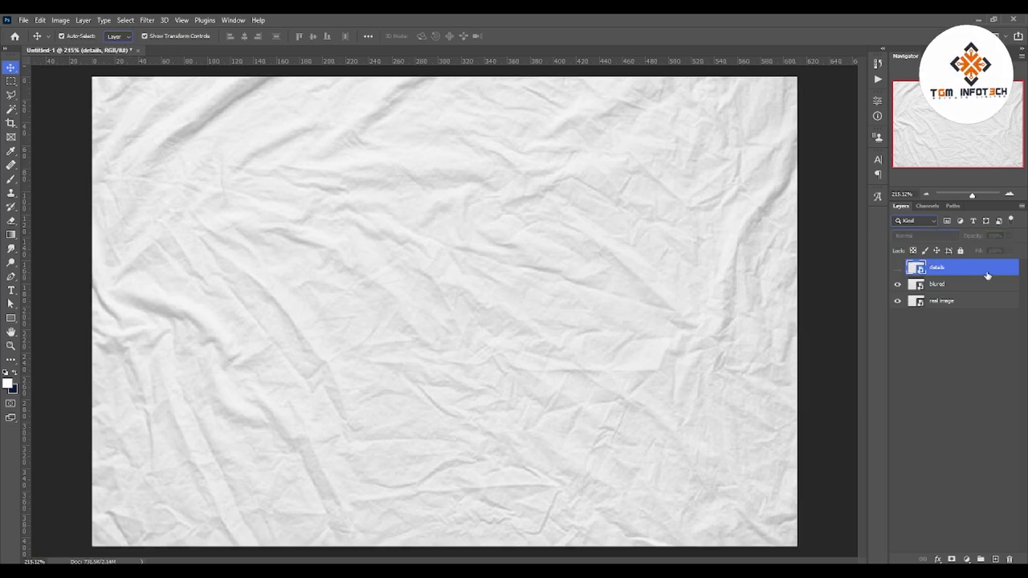
pyautogui.click(973, 287)
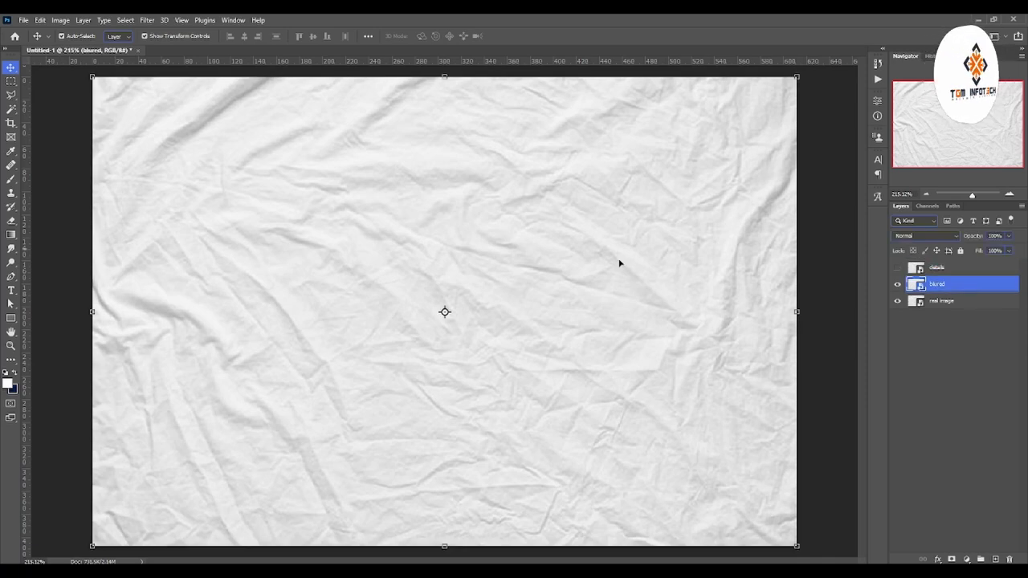
pyautogui.scroll(3, 681, 134)
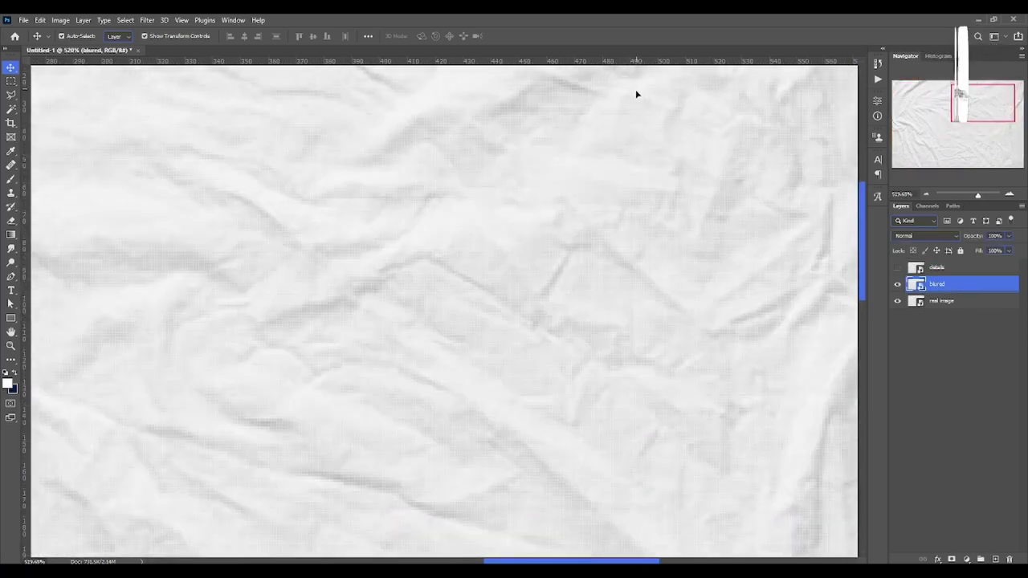
pyautogui.scroll(2, 684, 206)
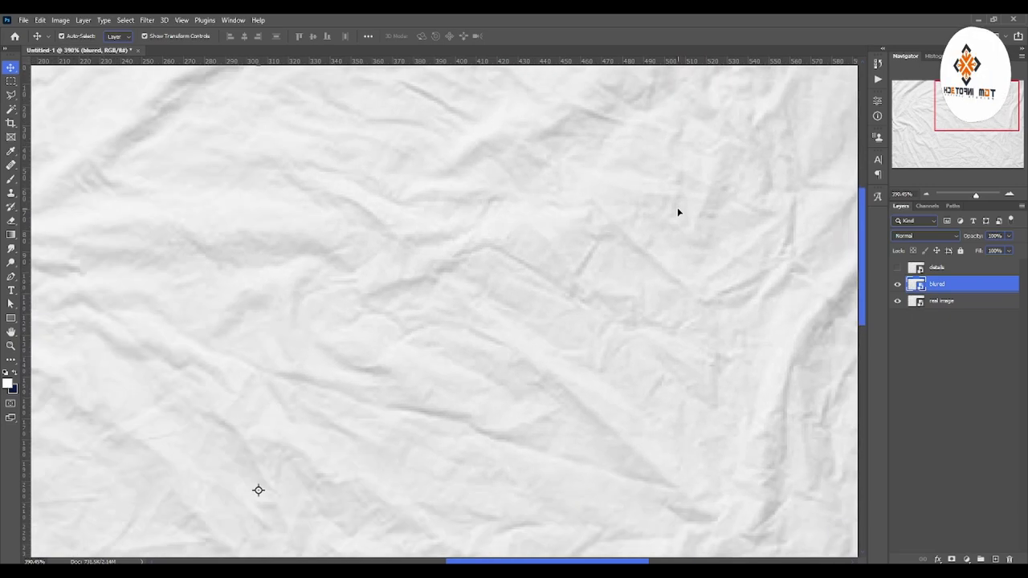
pyautogui.scroll(-5, 680, 211)
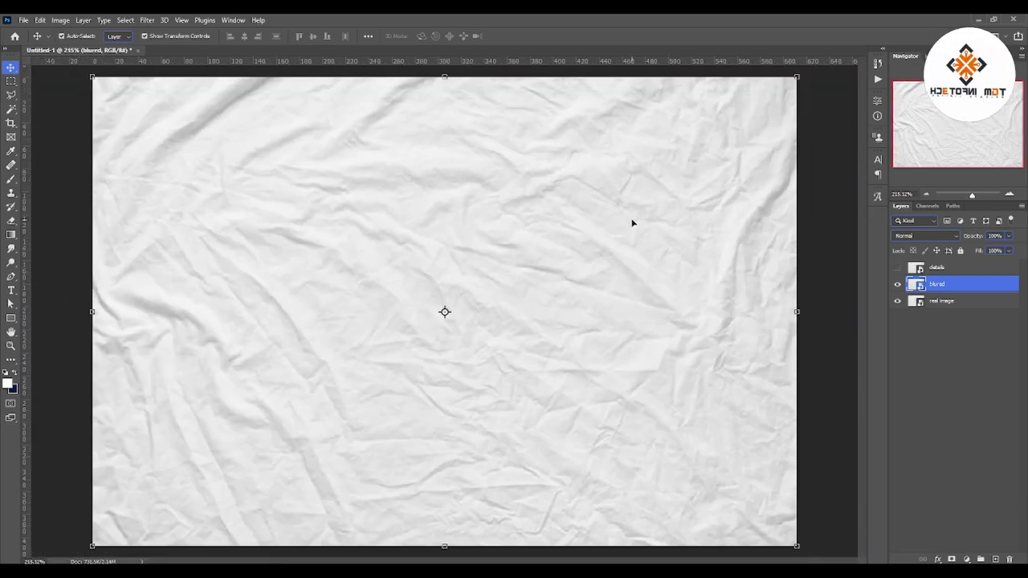
pyautogui.click(147, 19)
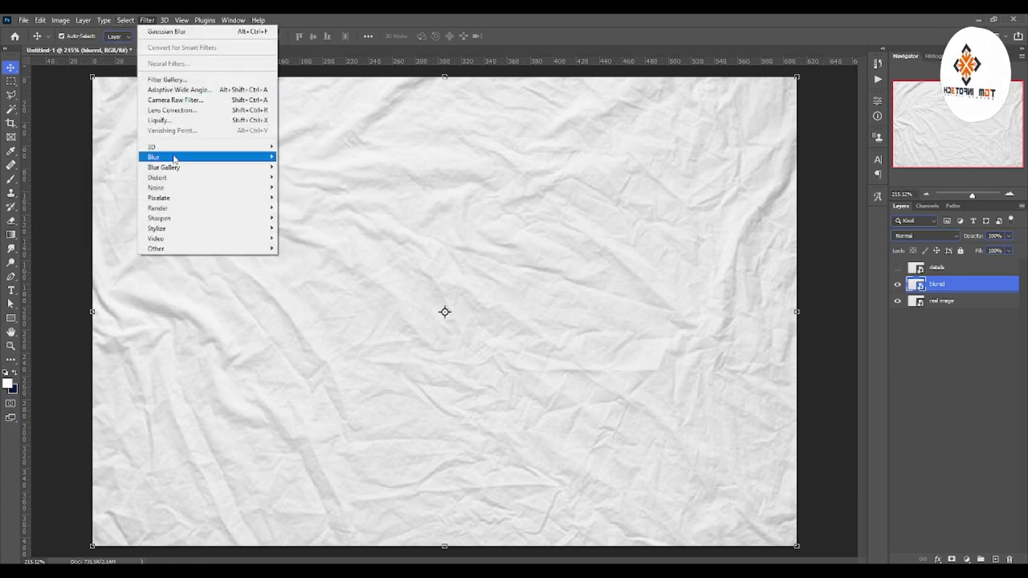
# Apply a Gaussian Blur of about 2.6 pixels to the blured layer
pyautogui.moveTo(160, 156)
pyautogui.click(301, 194)
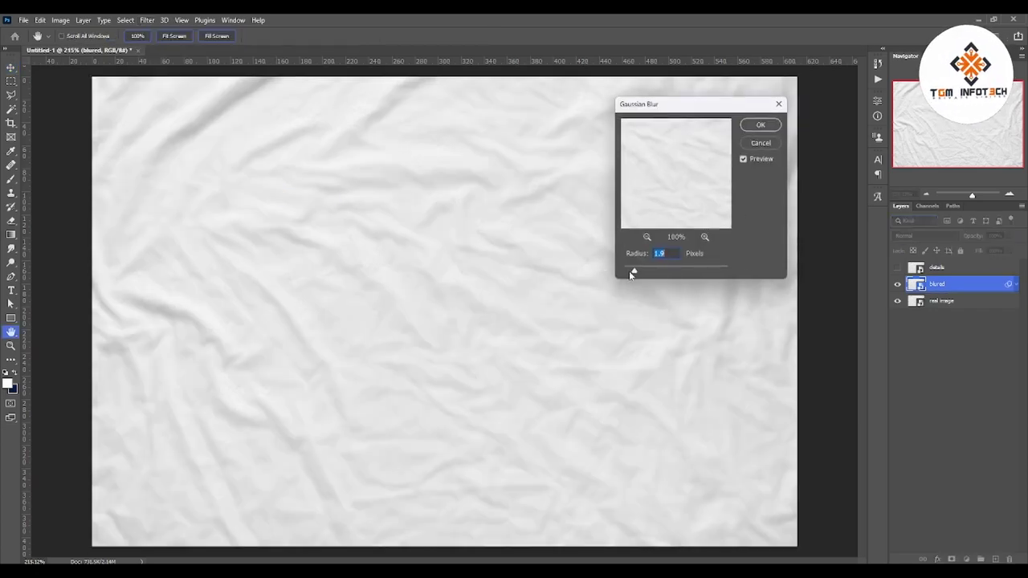
pyautogui.moveTo(632, 271); pyautogui.dragTo(628, 272)
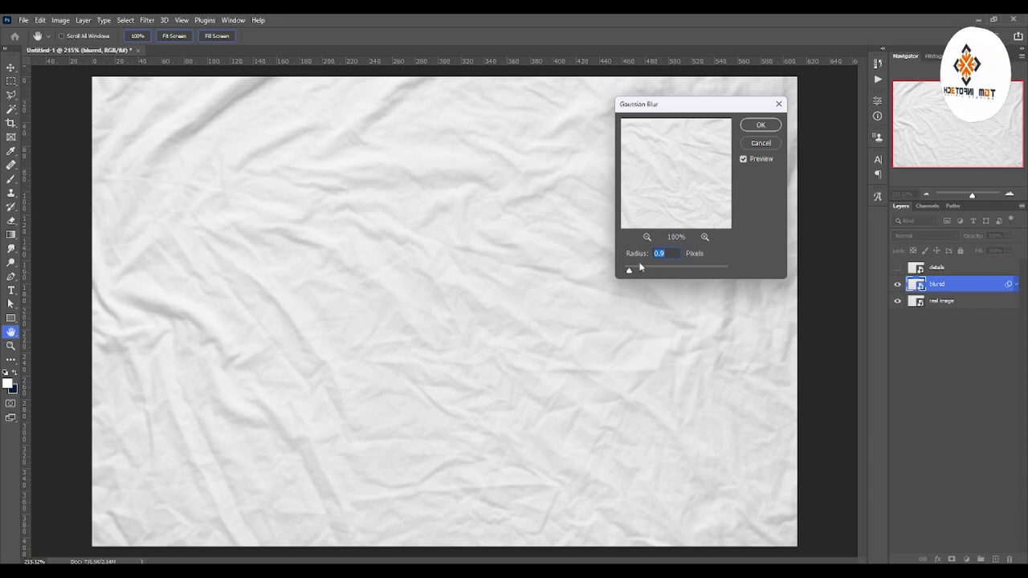
pyautogui.moveTo(629, 272); pyautogui.dragTo(638, 270)
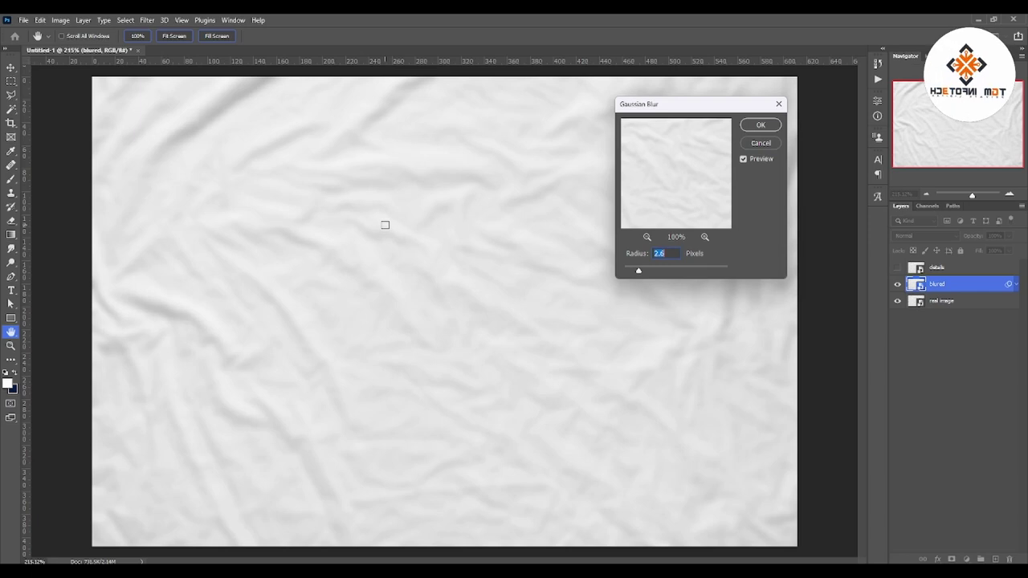
pyautogui.press('Return')
# Toggle the blured layer's visibility to compare, then show the details layer again
pyautogui.press('v')
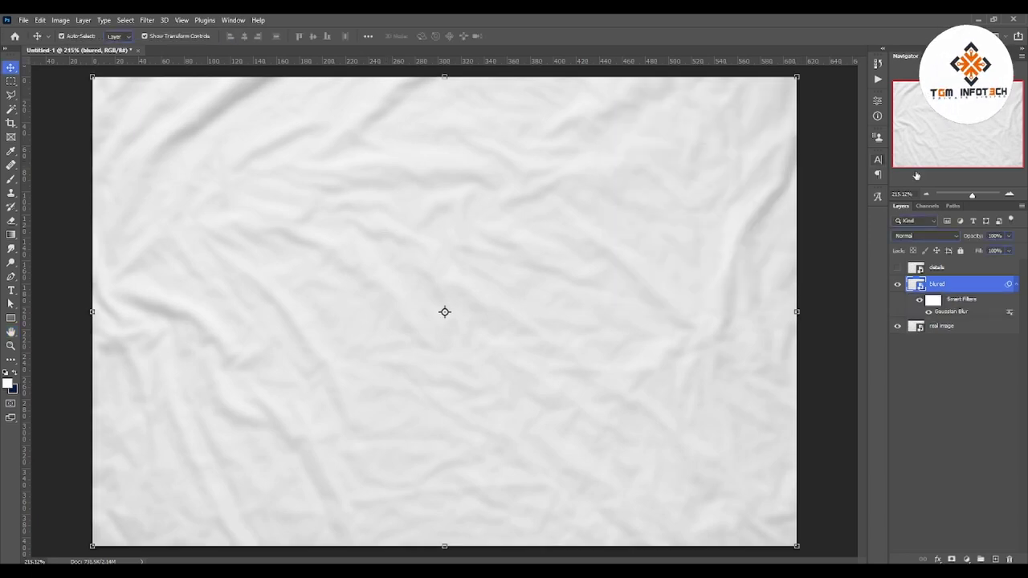
pyautogui.click(897, 284)
pyautogui.click(897, 285)
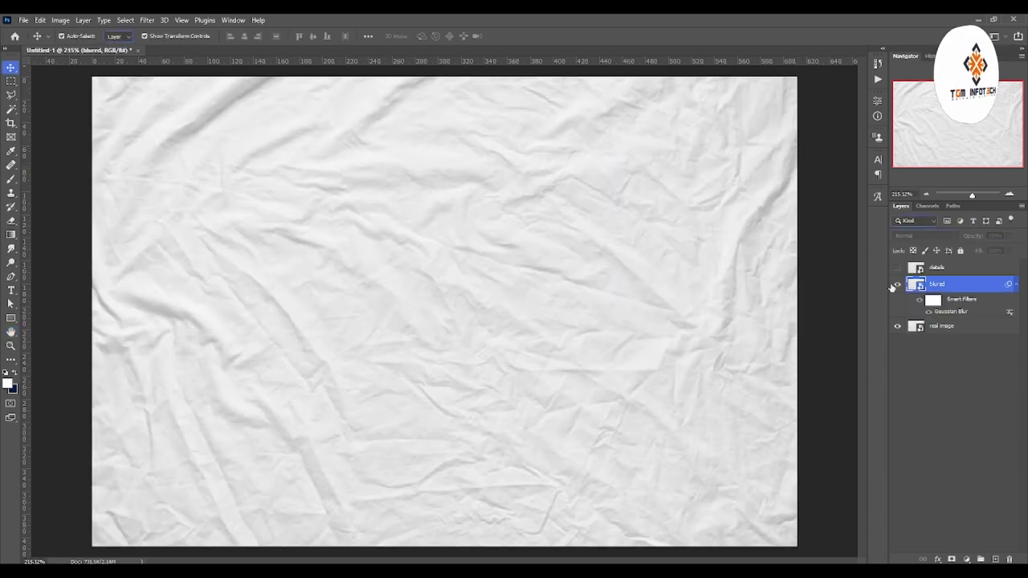
pyautogui.click(897, 284)
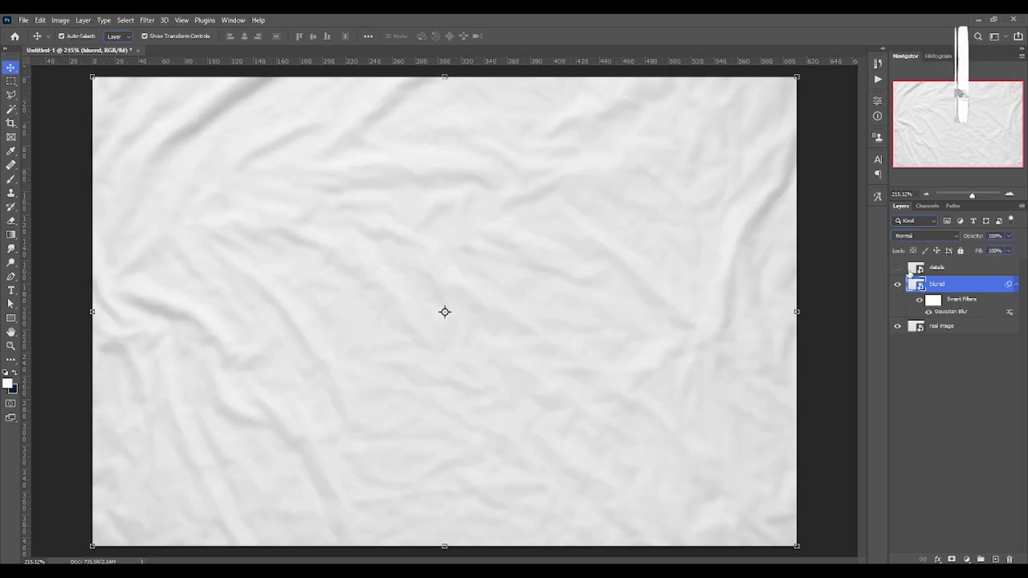
pyautogui.click(956, 268)
pyautogui.click(897, 267)
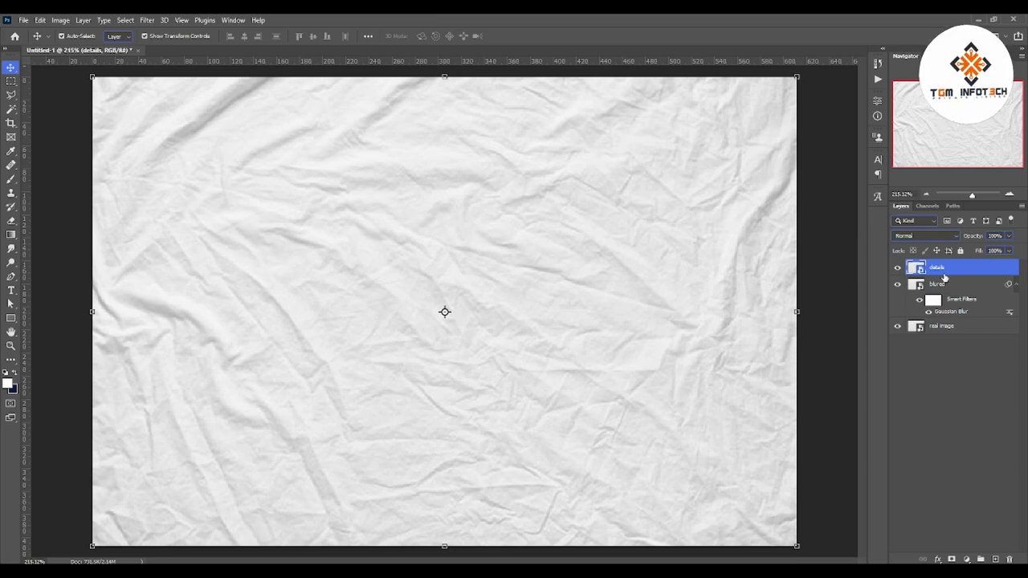
# Rasterize the details layer, convert blured to a smart object and duplicate it
pyautogui.rightClick(944, 277)
pyautogui.click(859, 299)
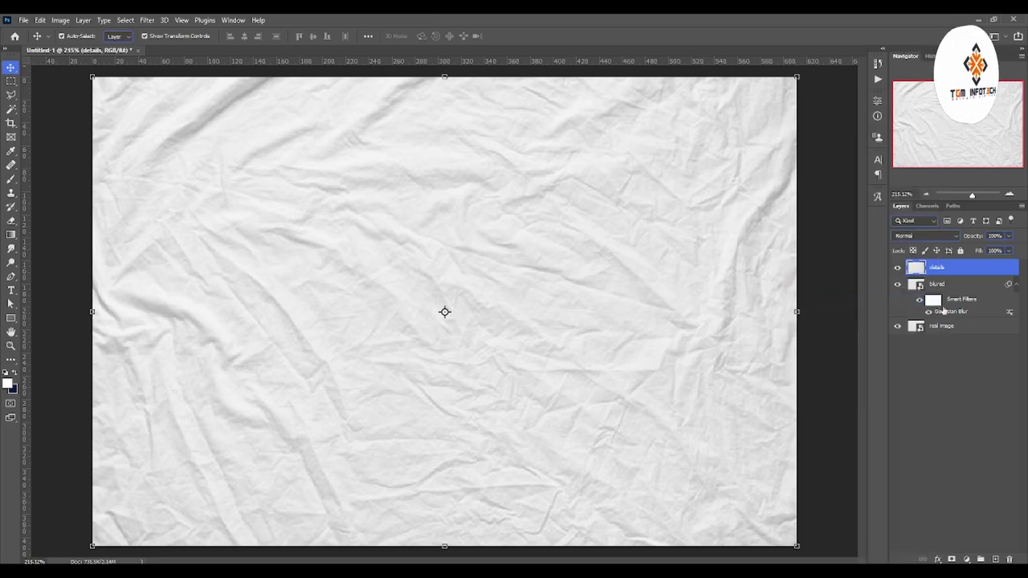
pyautogui.click(959, 287)
pyautogui.rightClick(958, 288)
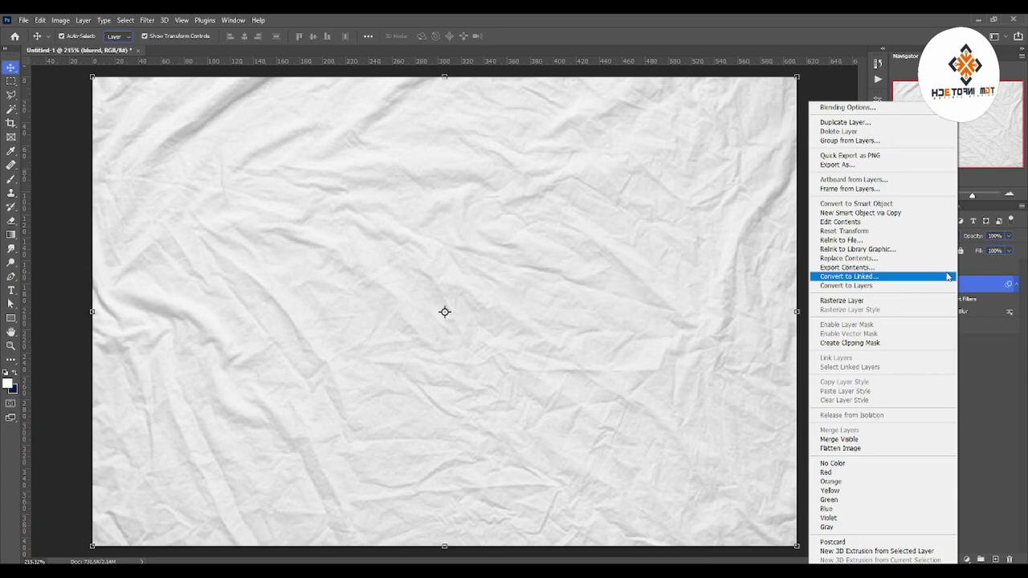
pyautogui.click(852, 203)
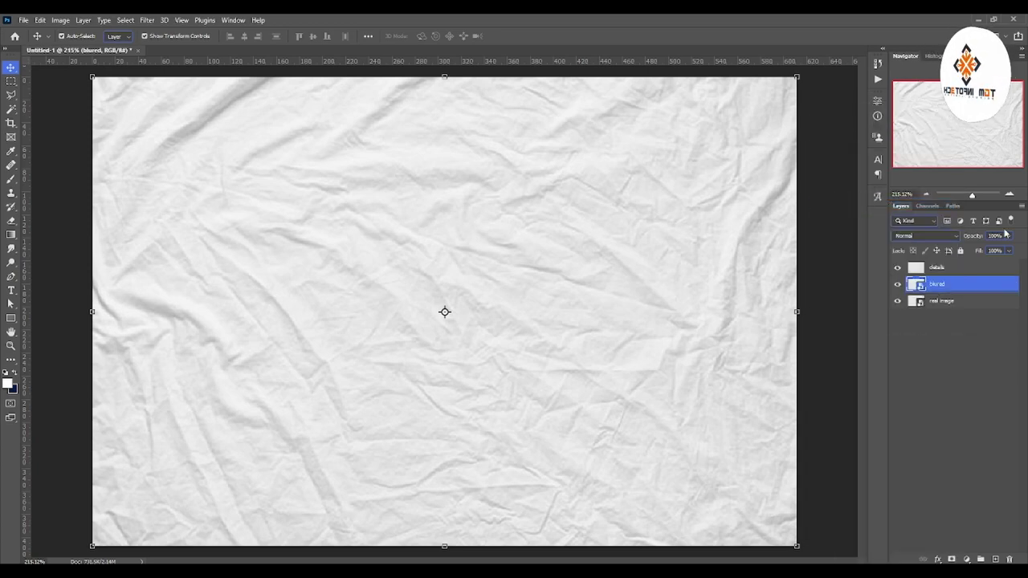
pyautogui.hotkey('ctrl', 'j')
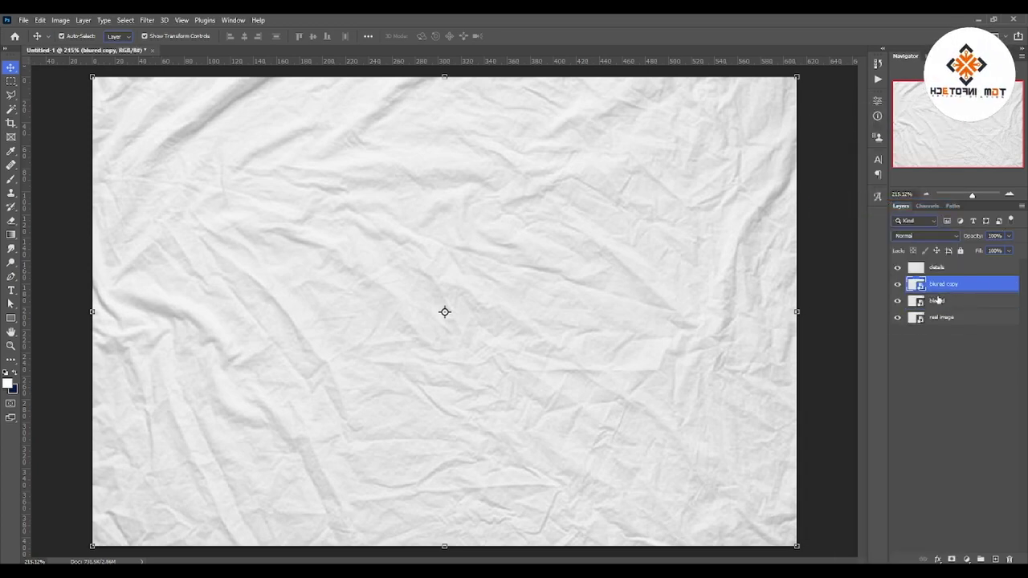
# Rename the original blured layer to backup, hide it, and rasterize the blured copy
pyautogui.click(936, 300)
pyautogui.doubleClick(936, 300)
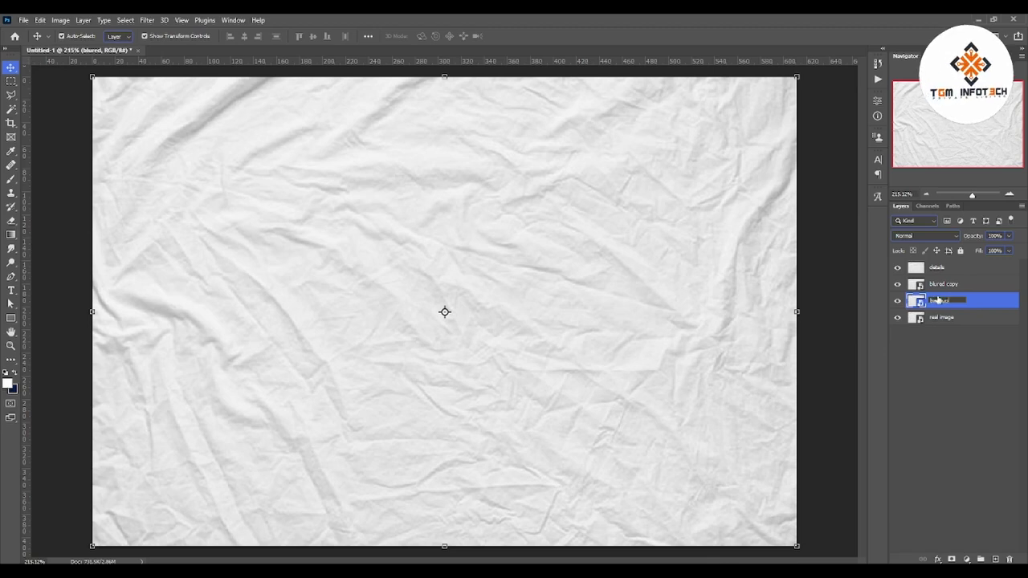
pyautogui.press('Return')
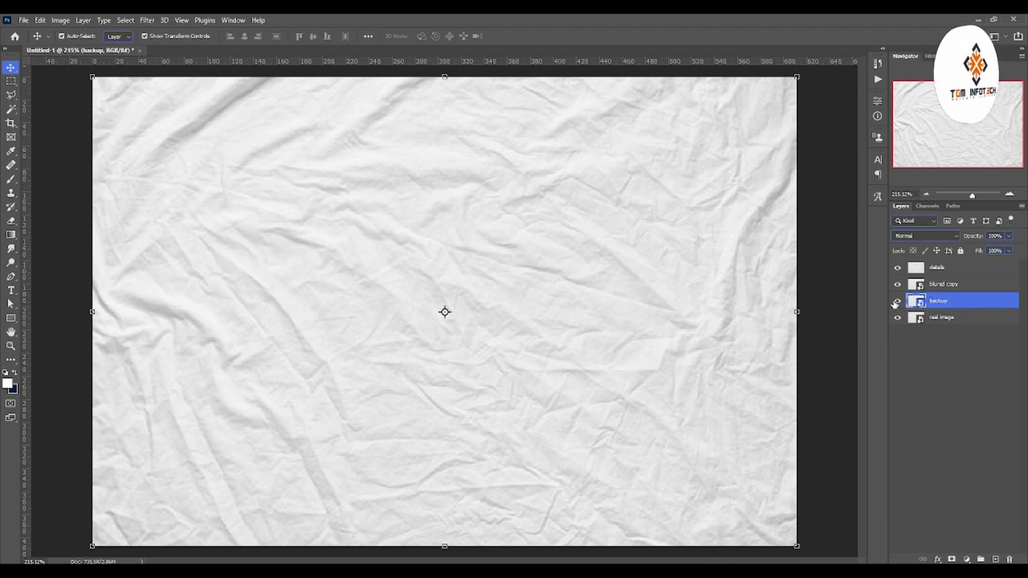
pyautogui.click(896, 300)
pyautogui.rightClick(936, 284)
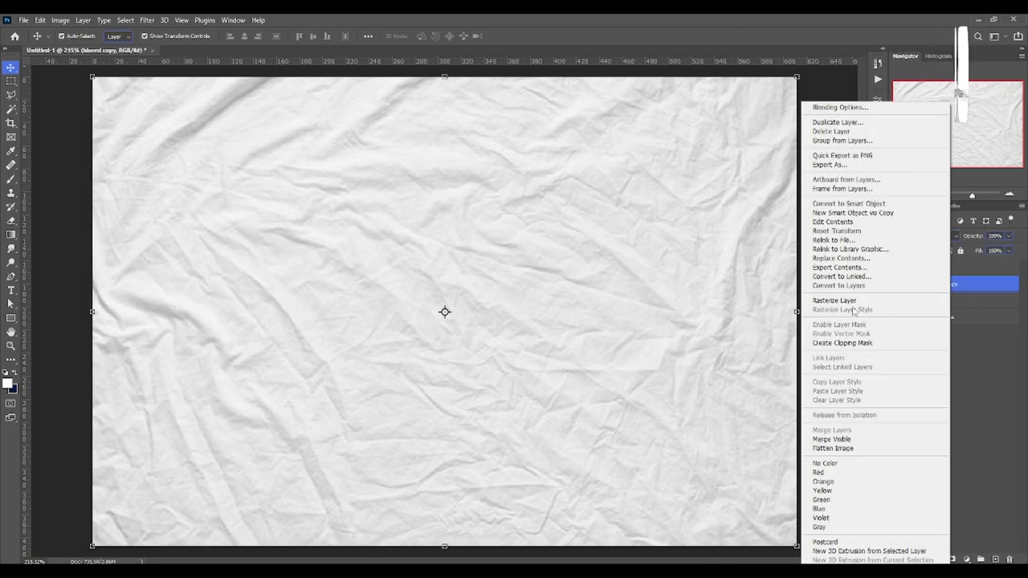
pyautogui.click(856, 301)
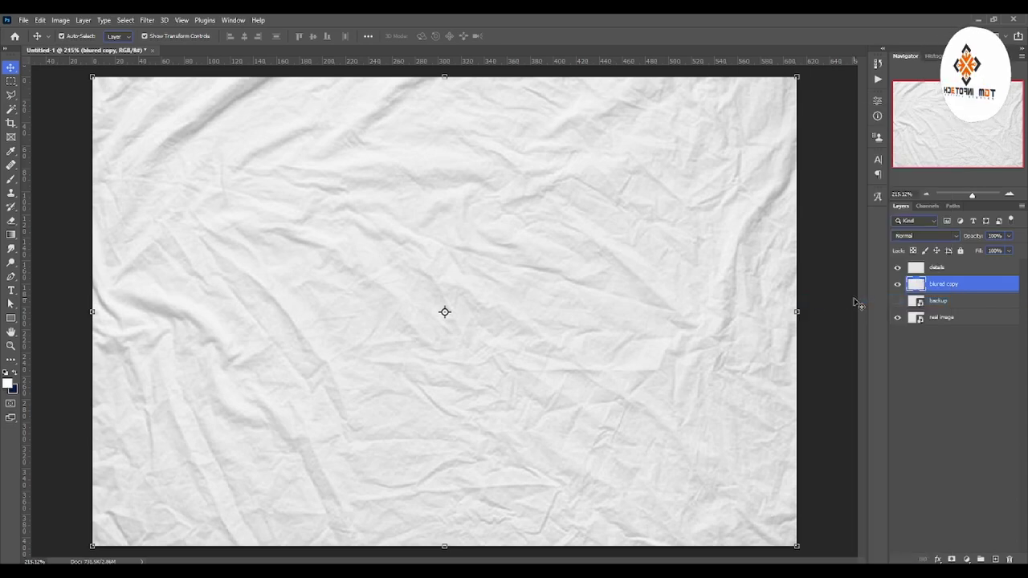
pyautogui.click(910, 269)
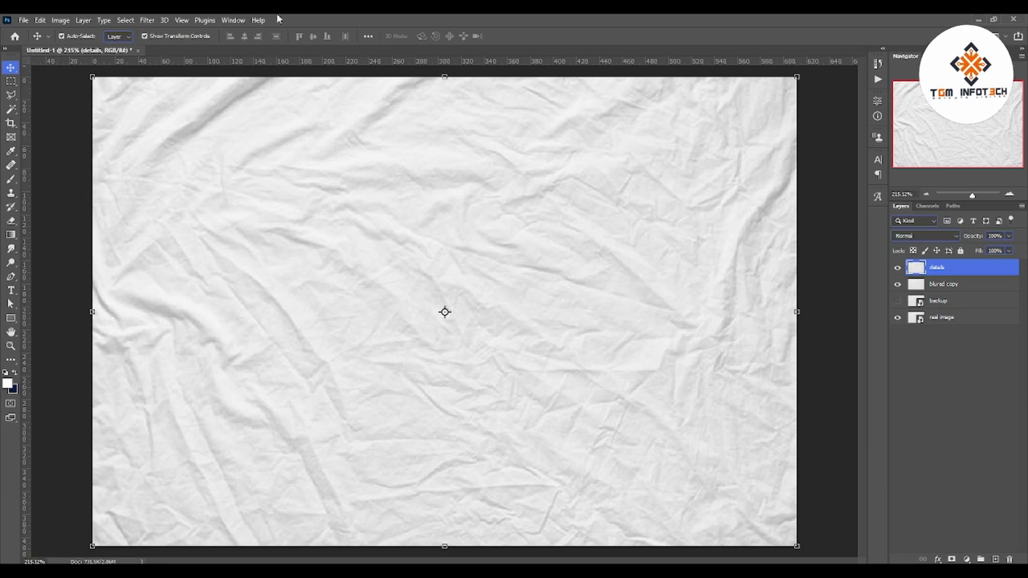
# Open Image > Apply Image on the details layer and expand its source Layer list
pyautogui.click(61, 19)
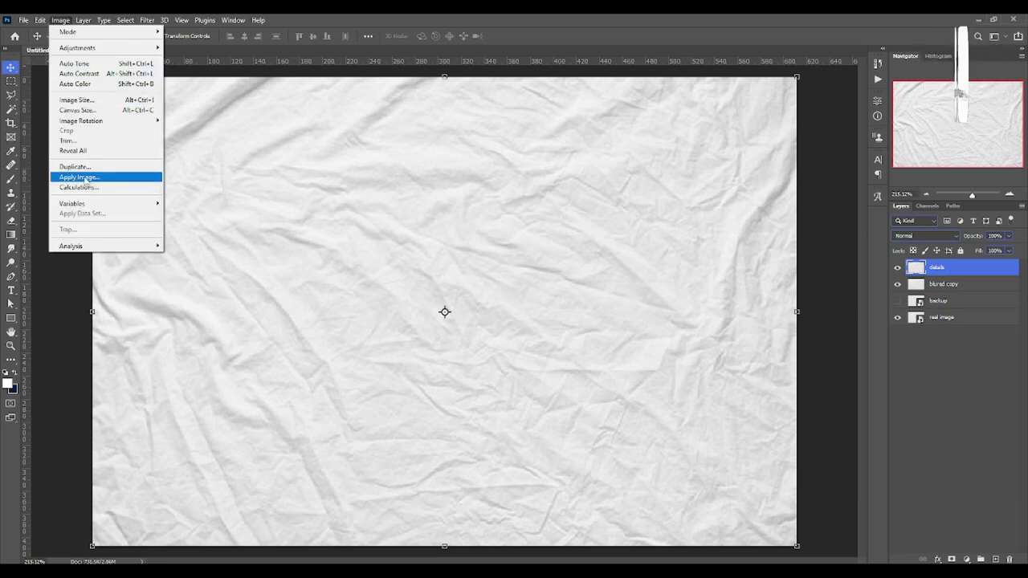
pyautogui.click(117, 177)
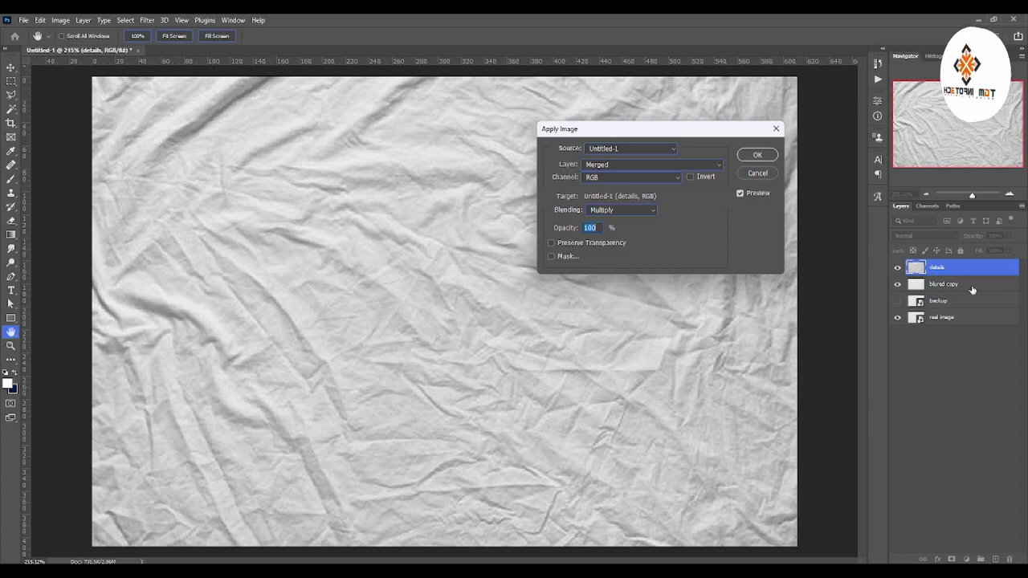
pyautogui.click(624, 165)
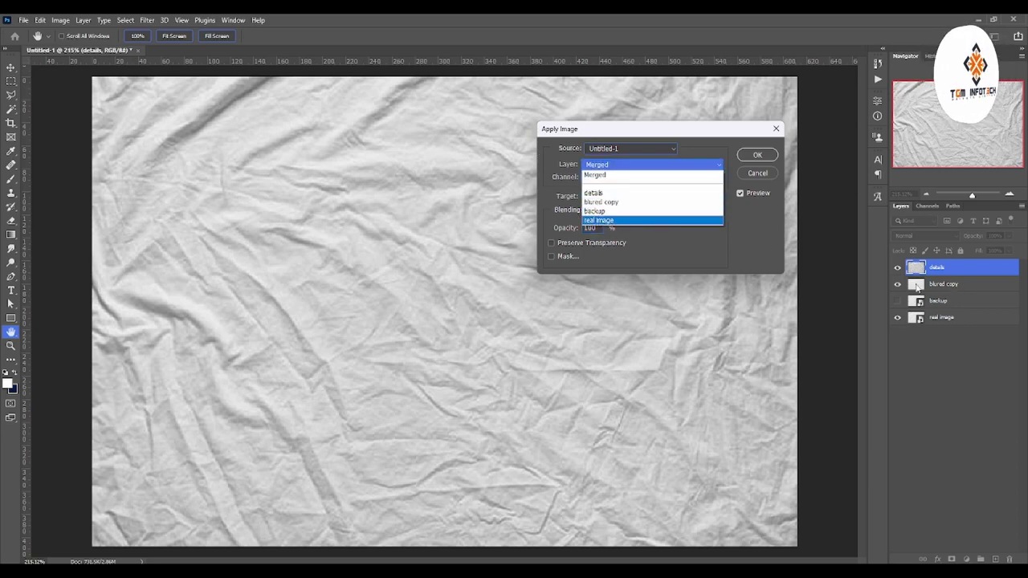
# Set Apply Image to use the blured copy layer with Subtract blending
pyautogui.click(602, 202)
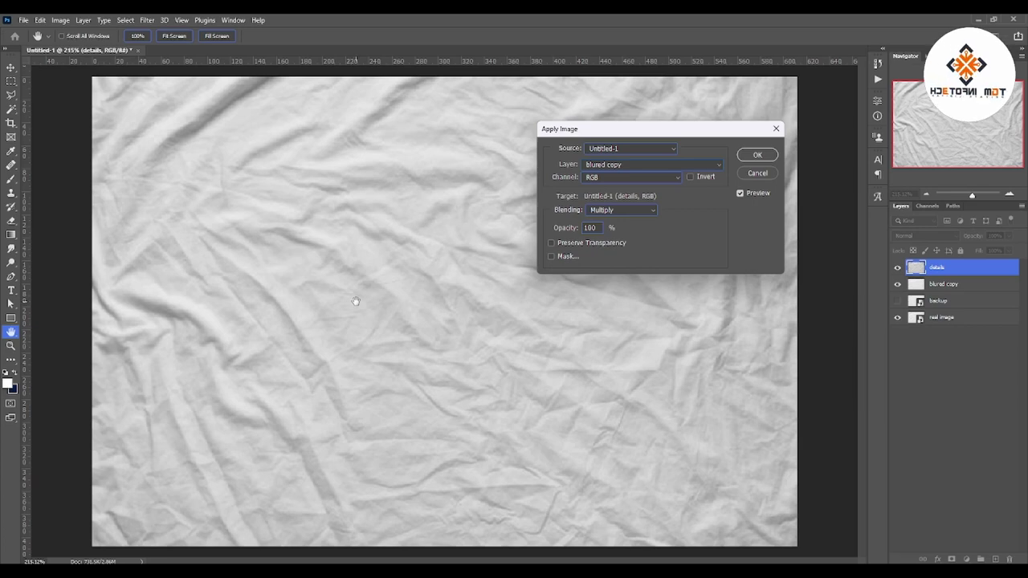
pyautogui.click(622, 210)
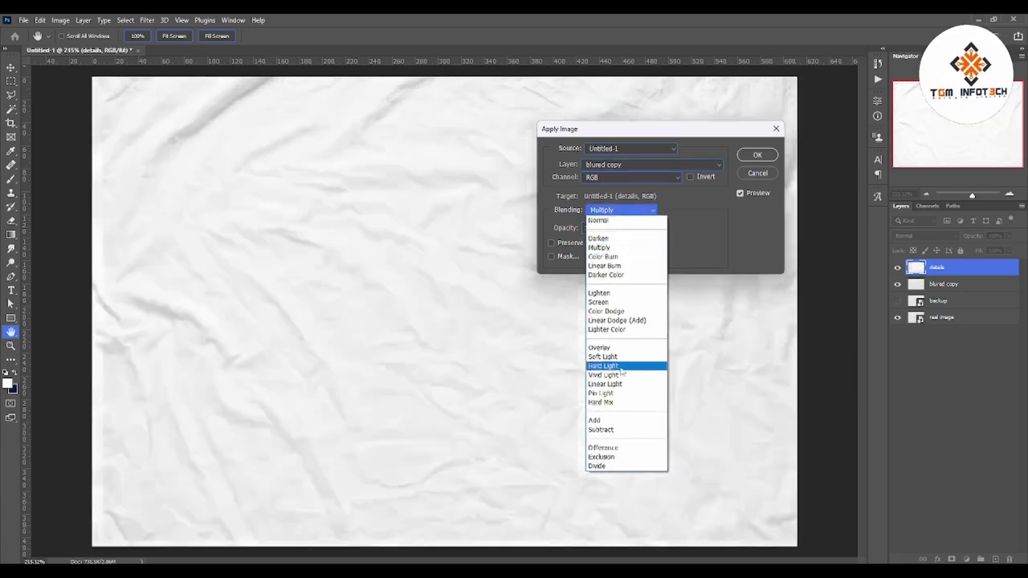
pyautogui.click(610, 429)
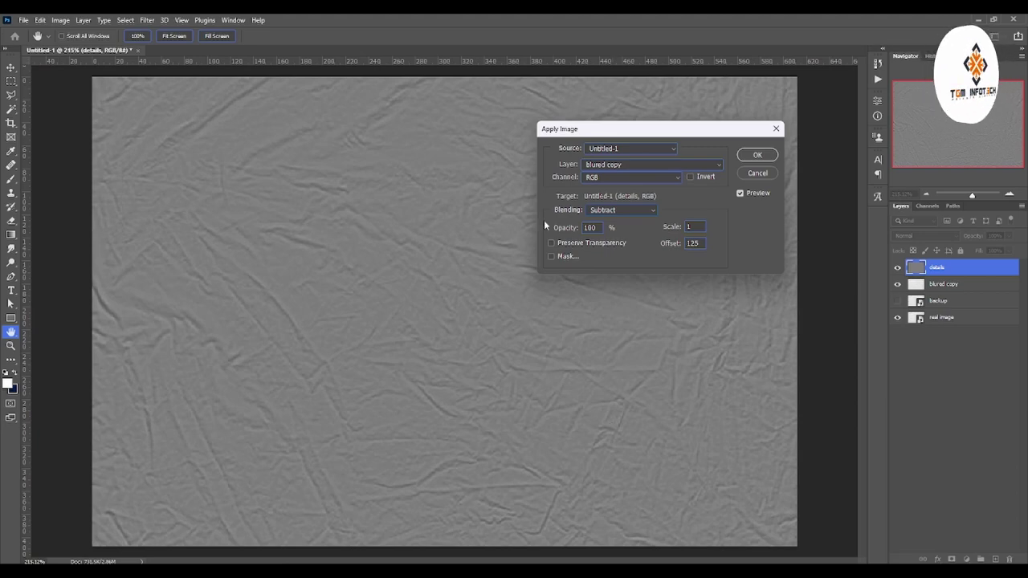
# Apply the subtraction to the details layer with Scale 2 and Offset 128
pyautogui.doubleClick(696, 227)
pyautogui.write('1')
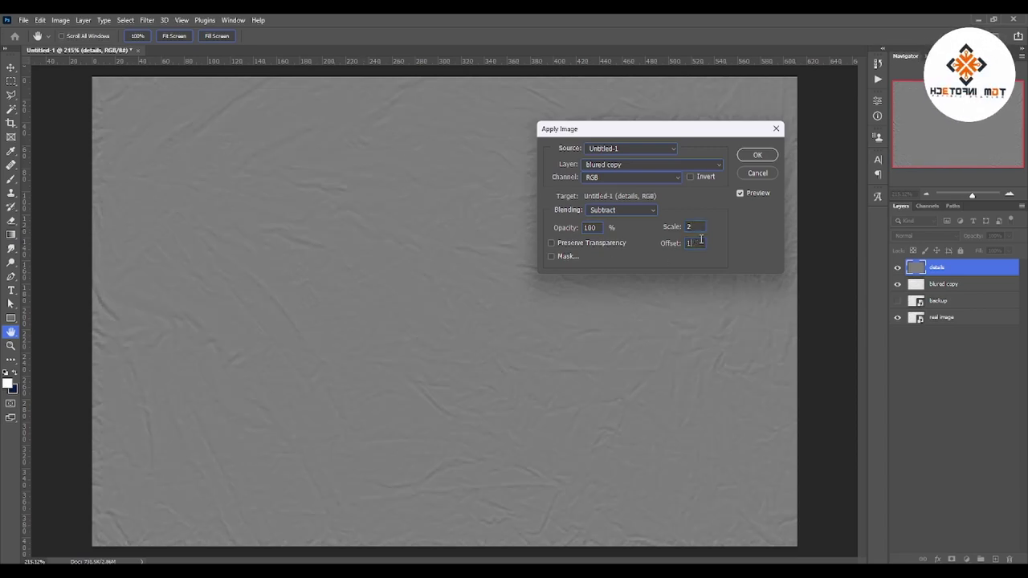
pyautogui.write('28')
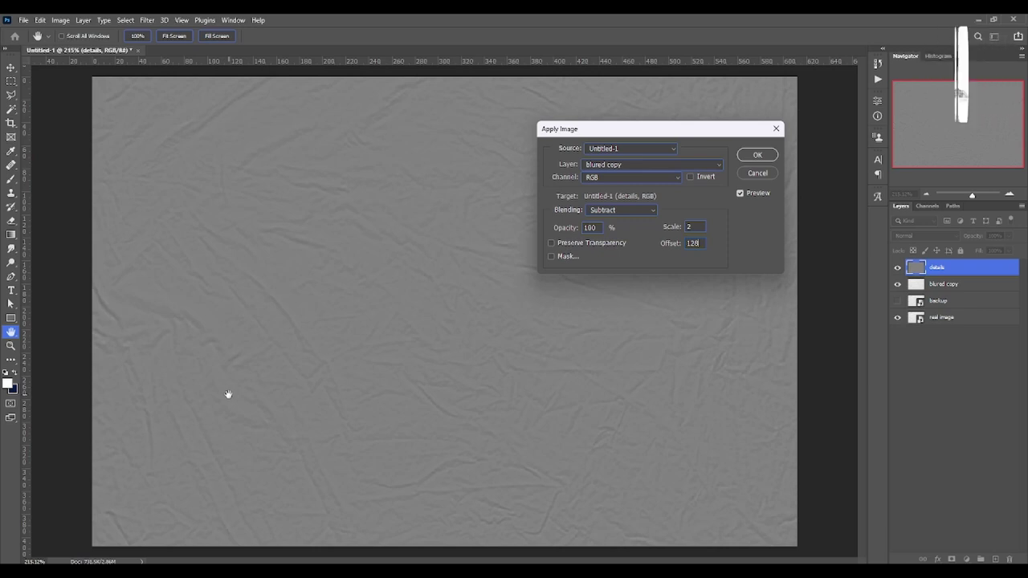
pyautogui.press('Return')
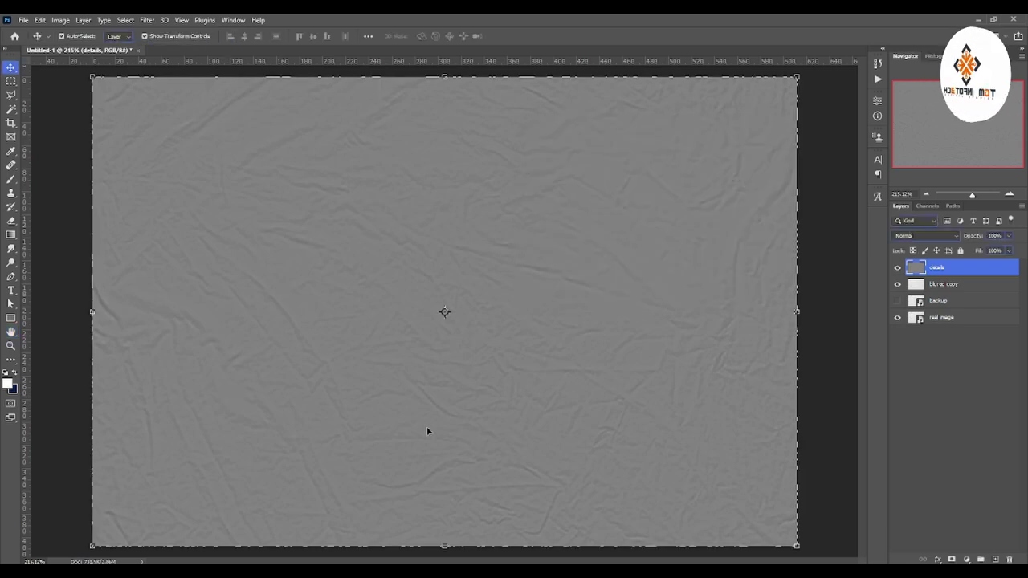
# Hide backup, group details and blured copy into Group 1, and expand details' blend modes
pyautogui.click(898, 299)
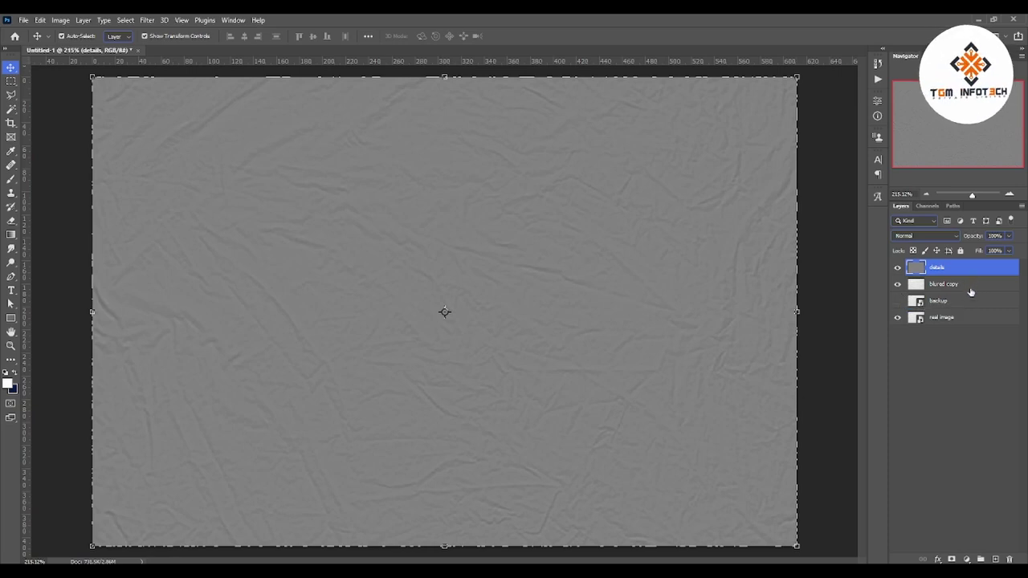
pyautogui.keyDown('shift'); pyautogui.click(970, 288); pyautogui.keyUp('shift')
pyautogui.hotkey('ctrl', 'g')
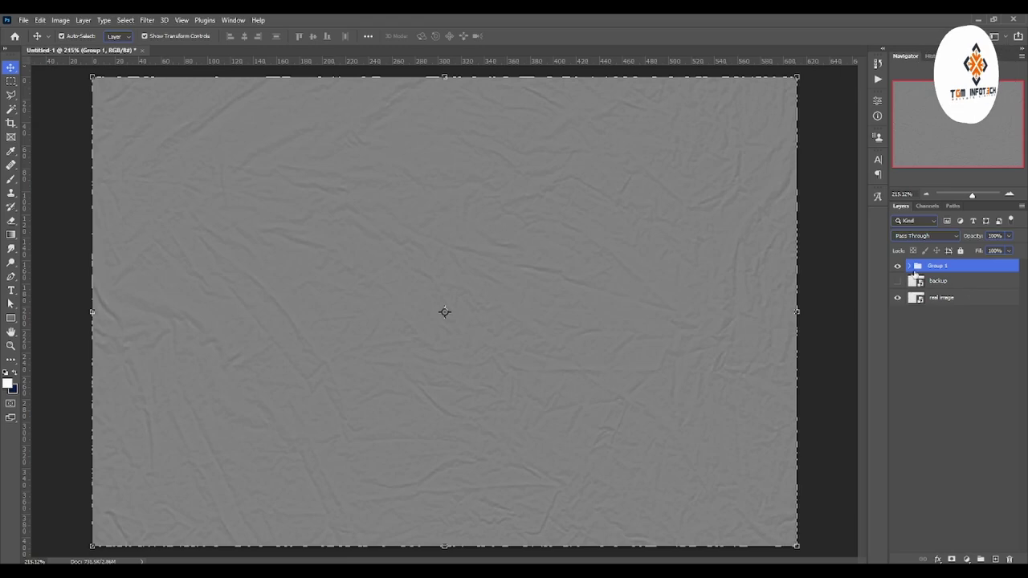
pyautogui.click(896, 265)
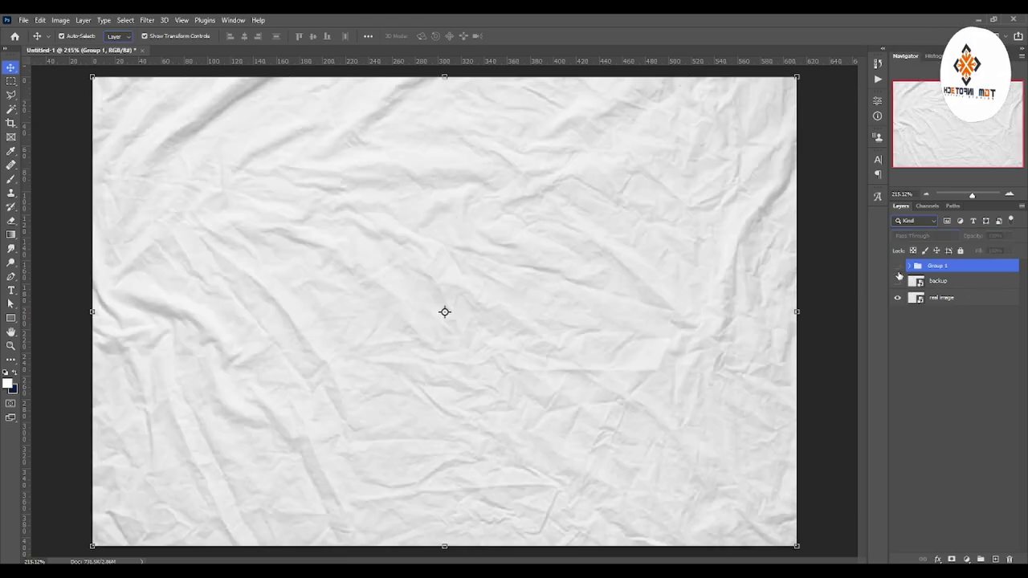
pyautogui.click(896, 266)
pyautogui.click(934, 283)
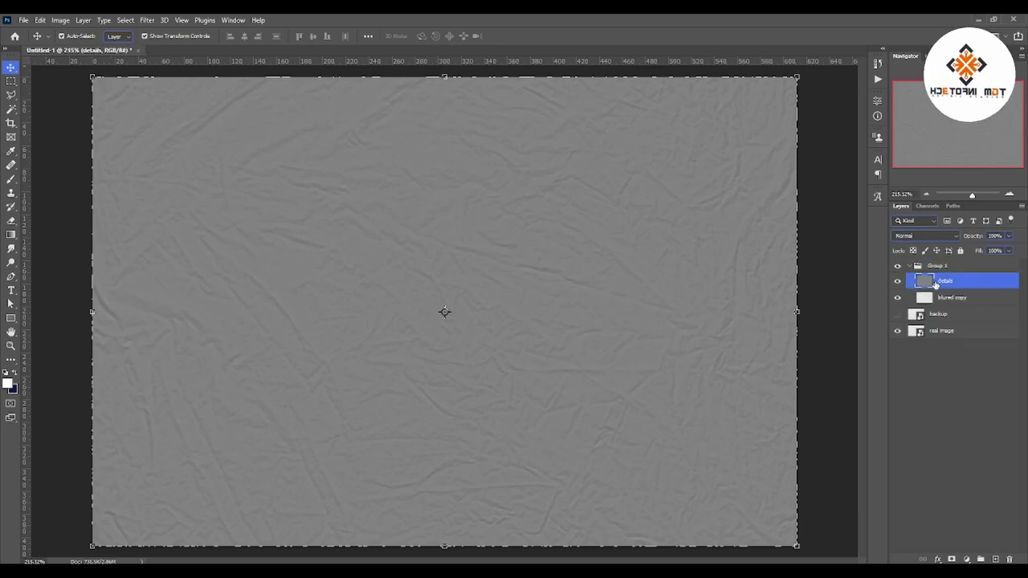
pyautogui.click(941, 236)
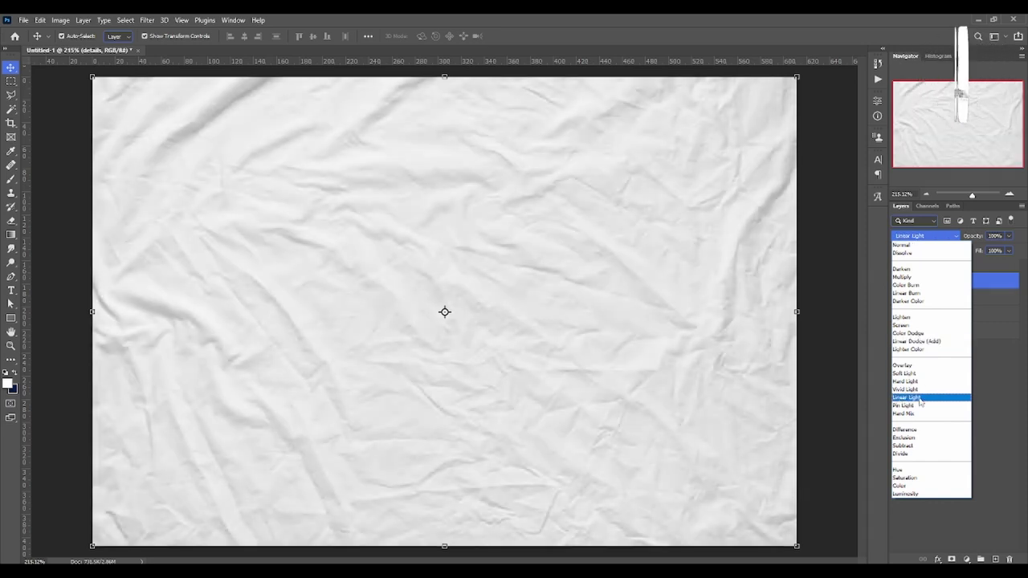
# Set the details layer's blend mode to Linear Light
pyautogui.click(919, 398)
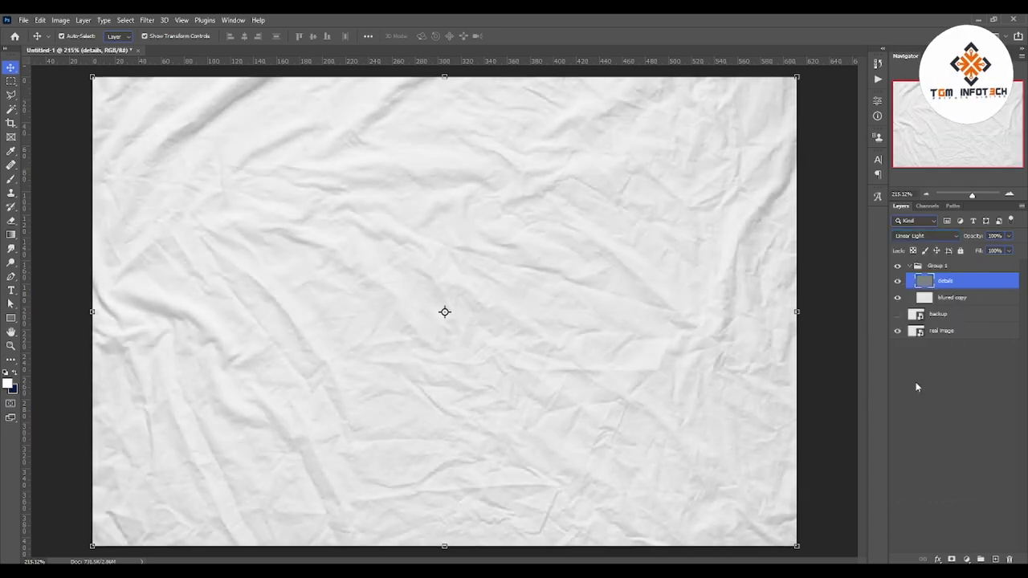
pyautogui.click(919, 237)
pyautogui.click(915, 366)
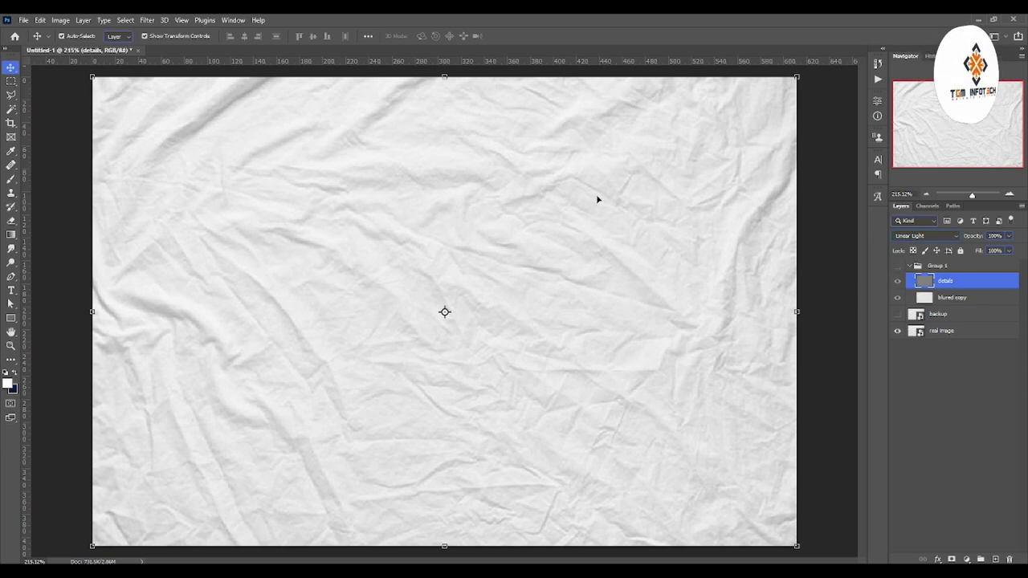
# Zoom in to inspect the fabric, then hide details and select the blured copy layer
pyautogui.press('z')
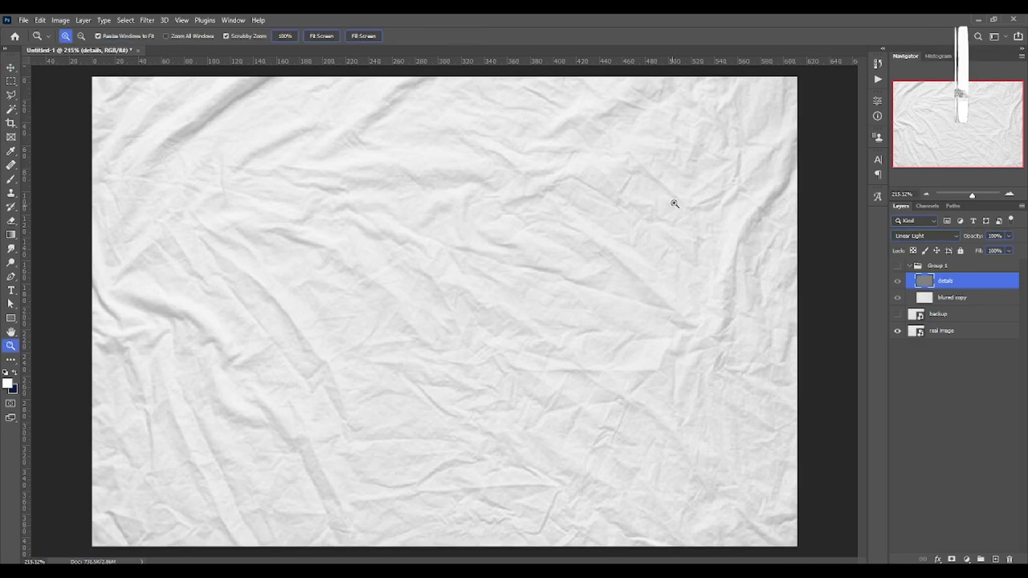
pyautogui.moveTo(675, 204); pyautogui.dragTo(759, 190)
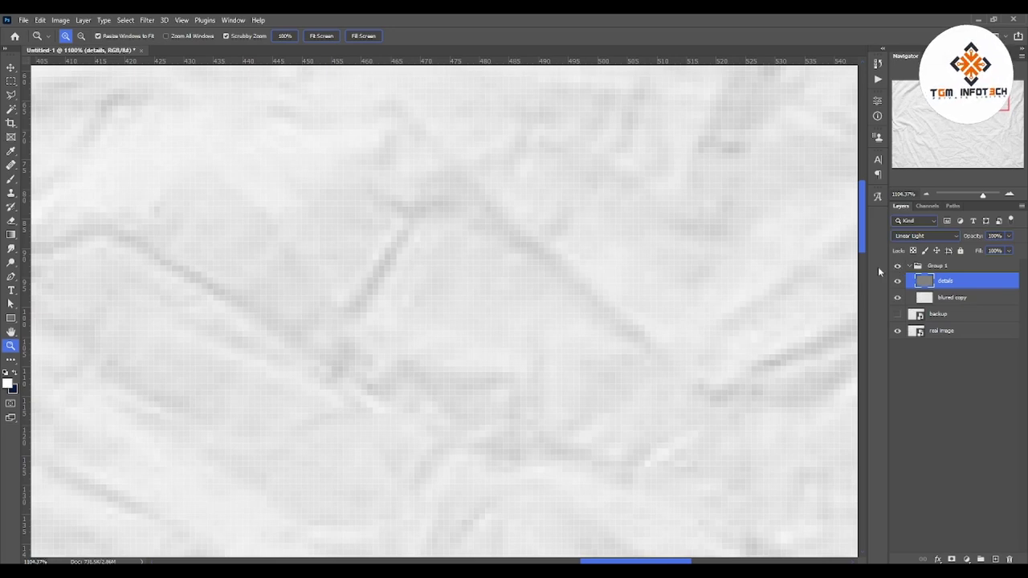
pyautogui.hotkey('ctrl', '0')
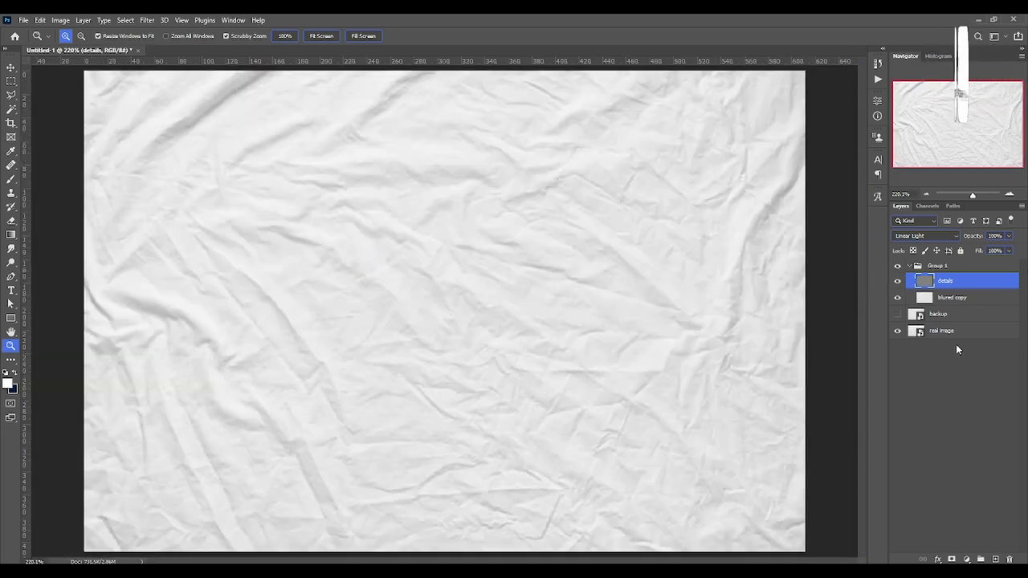
pyautogui.click(963, 299)
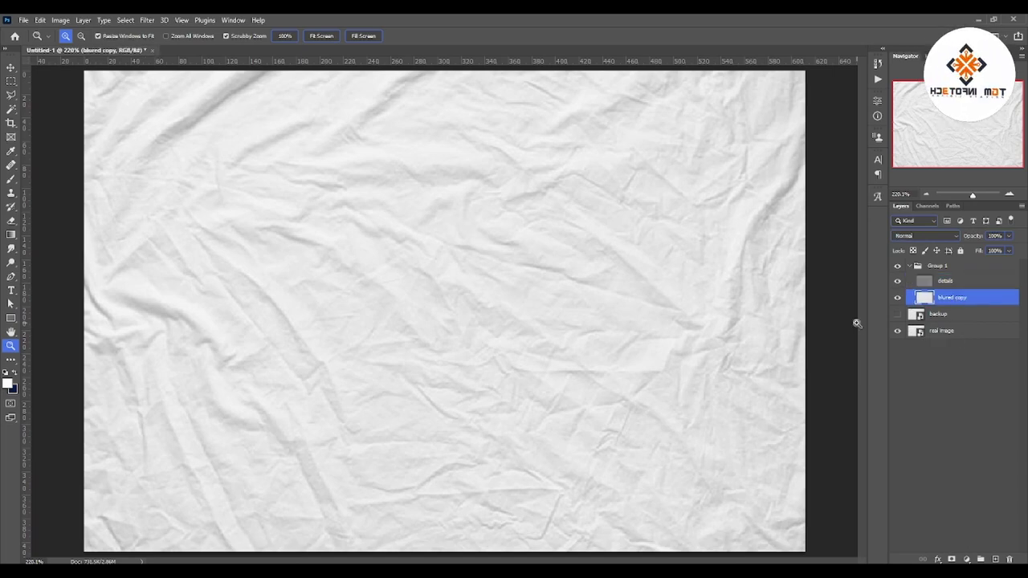
pyautogui.click(981, 283)
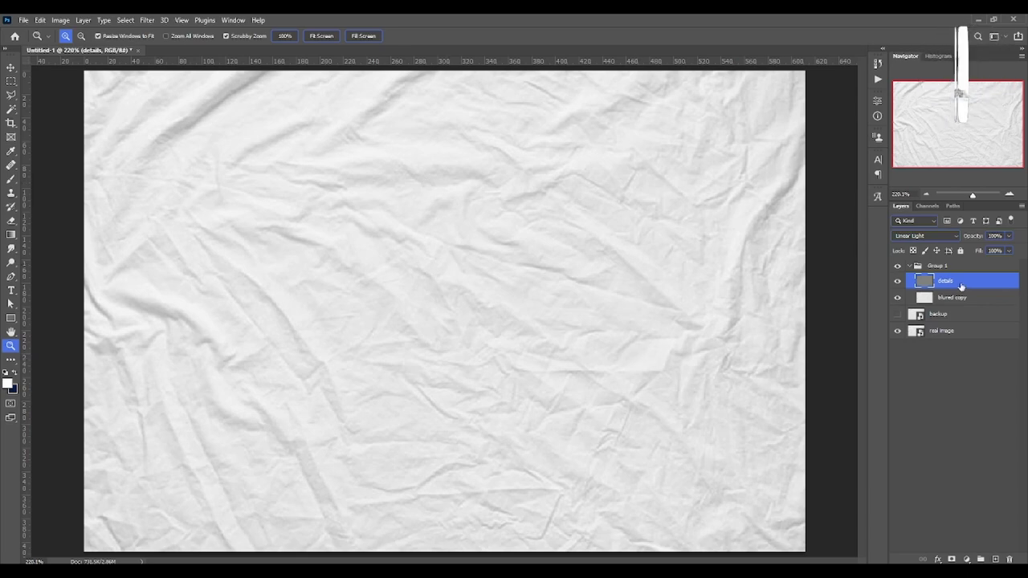
pyautogui.click(898, 281)
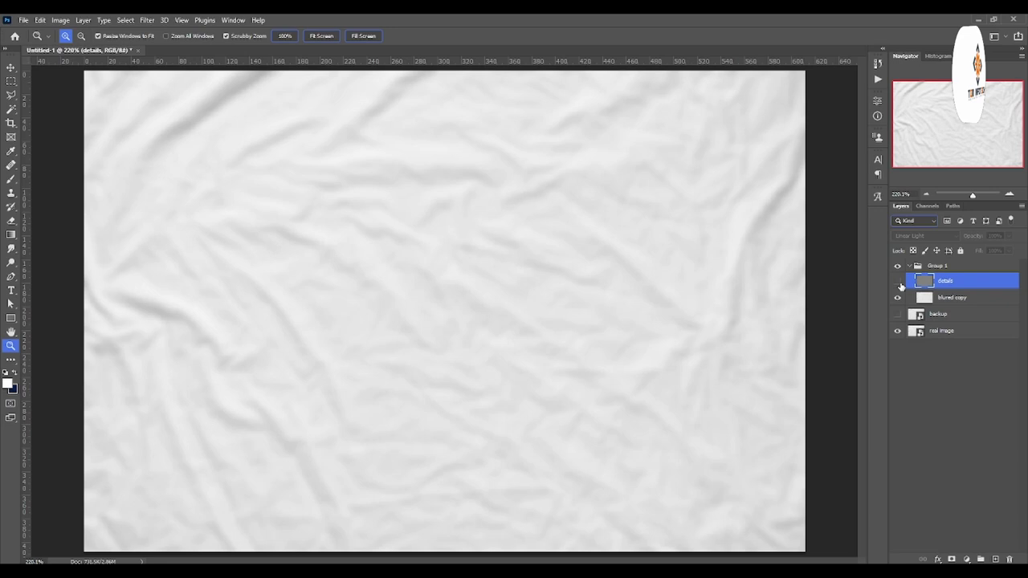
pyautogui.click(990, 299)
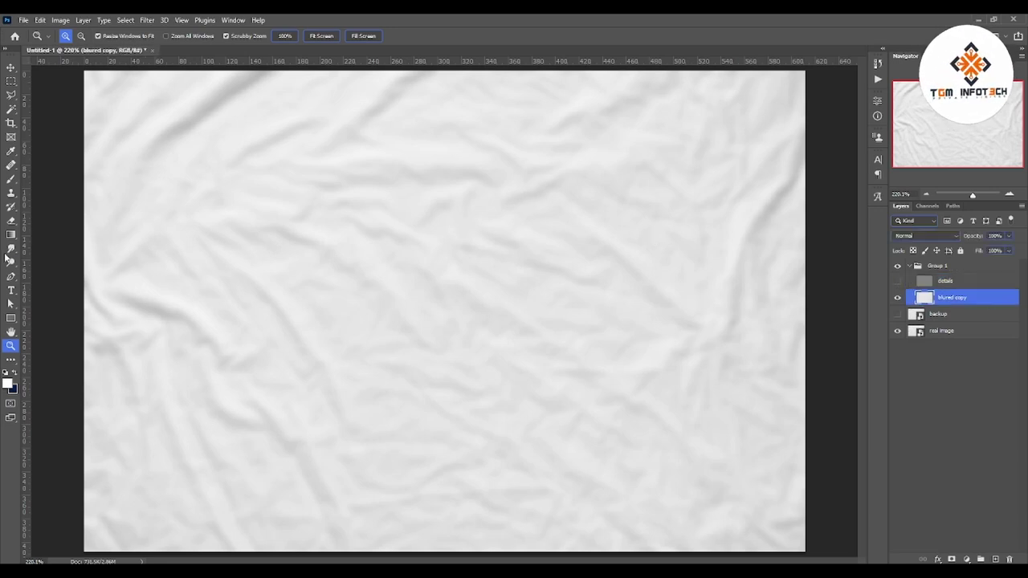
# Switch to a smaller Mixer Brush that cleans after each stroke, with Wet at 27%
pyautogui.click(12, 181)
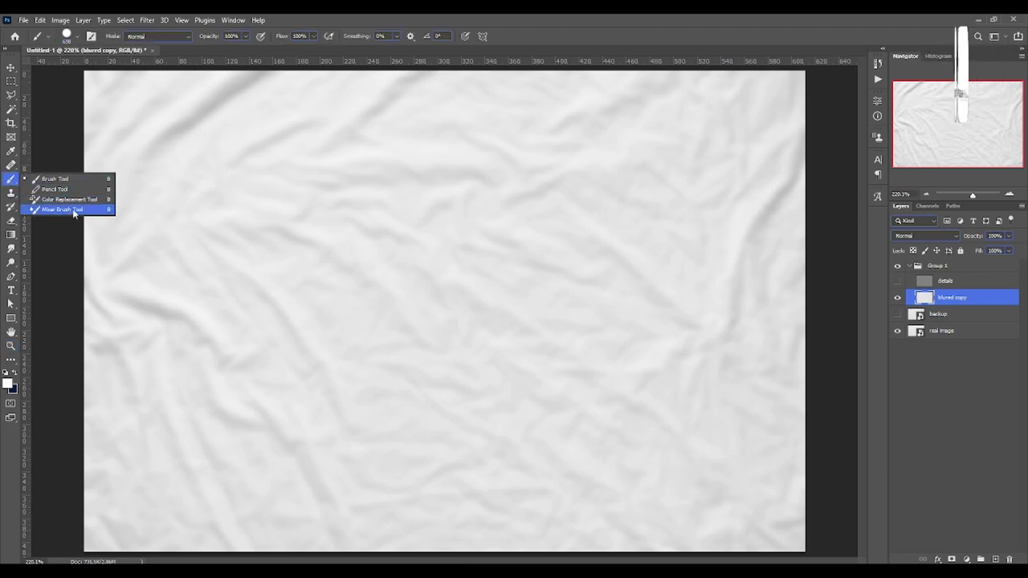
pyautogui.press('Escape')
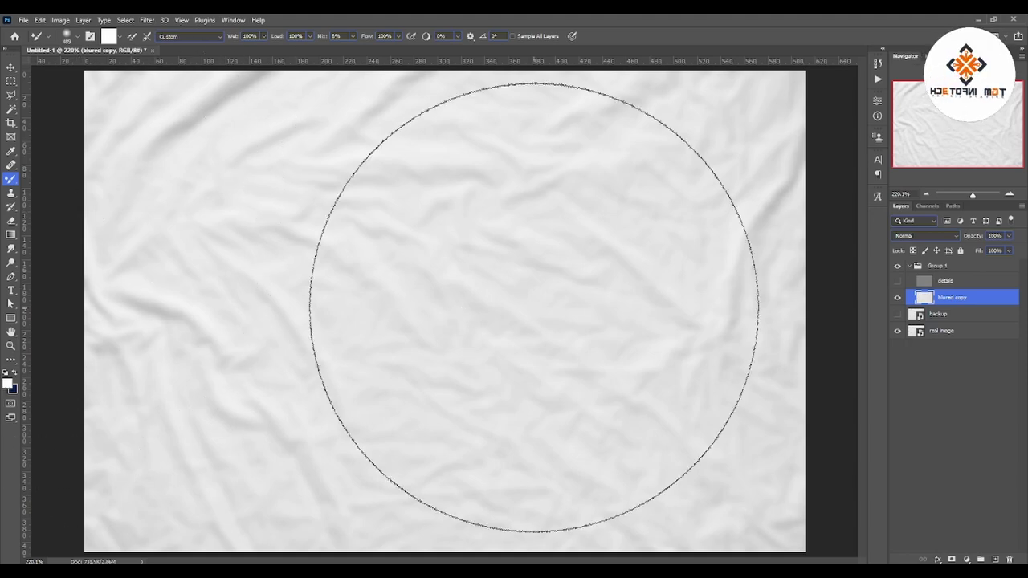
pyautogui.moveTo(438, 314); pyautogui.dragTo(260, 319)
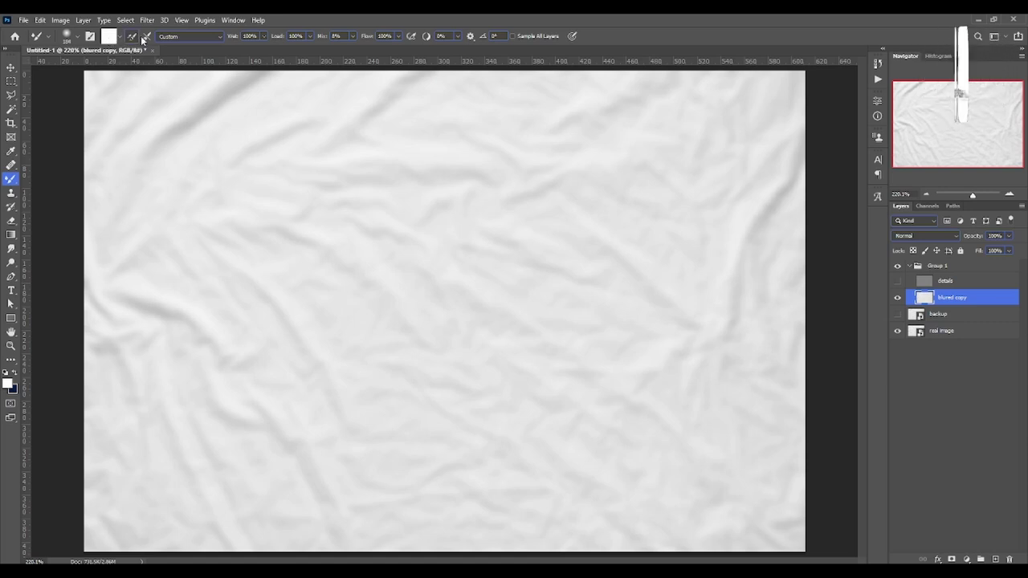
pyautogui.click(147, 37)
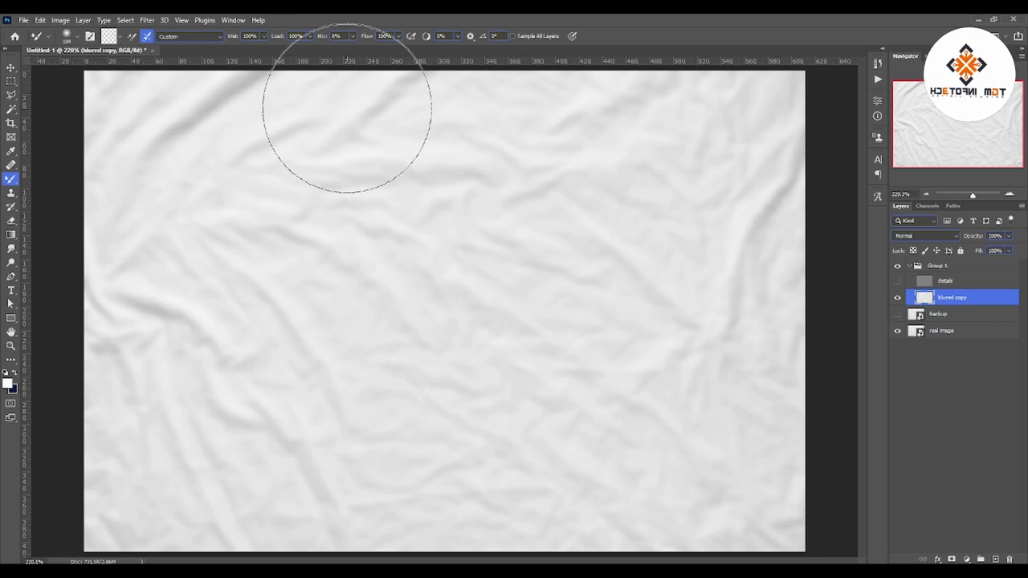
pyautogui.moveTo(263, 36); pyautogui.dragTo(226, 50)
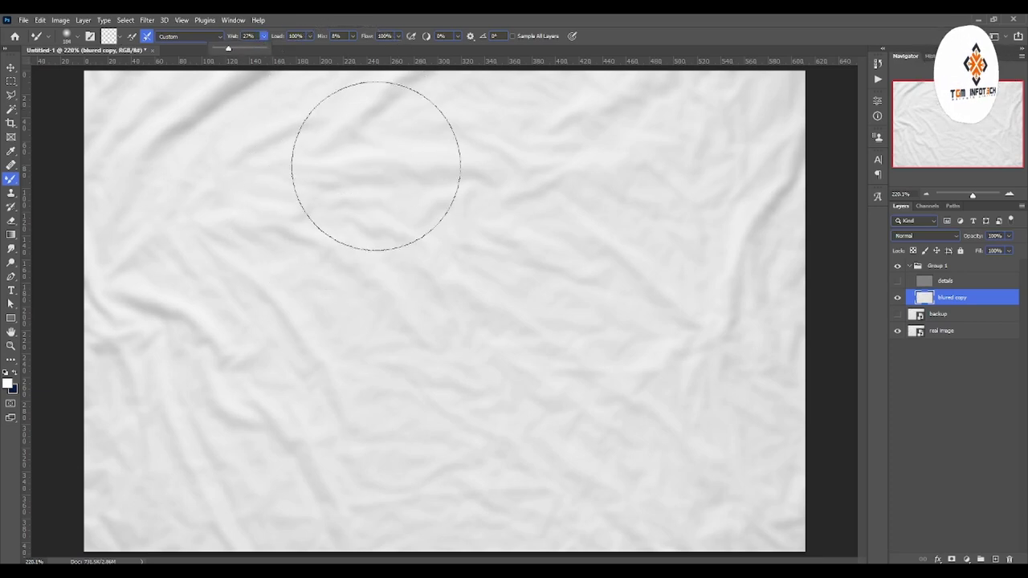
pyautogui.keyDown('alt'); pyautogui.rightClick(396, 166); pyautogui.keyUp('alt')
pyautogui.keyDown('alt'); pyautogui.rightClick(383, 147); pyautogui.keyUp('alt')
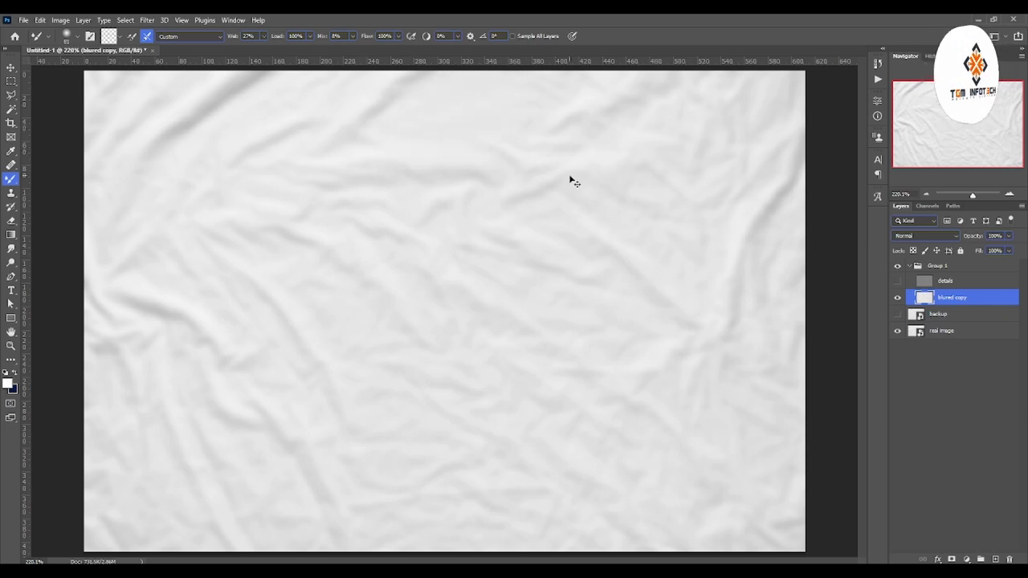
# Zoom in and give the Mixer Brush a smaller Soft Round tip
pyautogui.scroll(2, 459, 108)
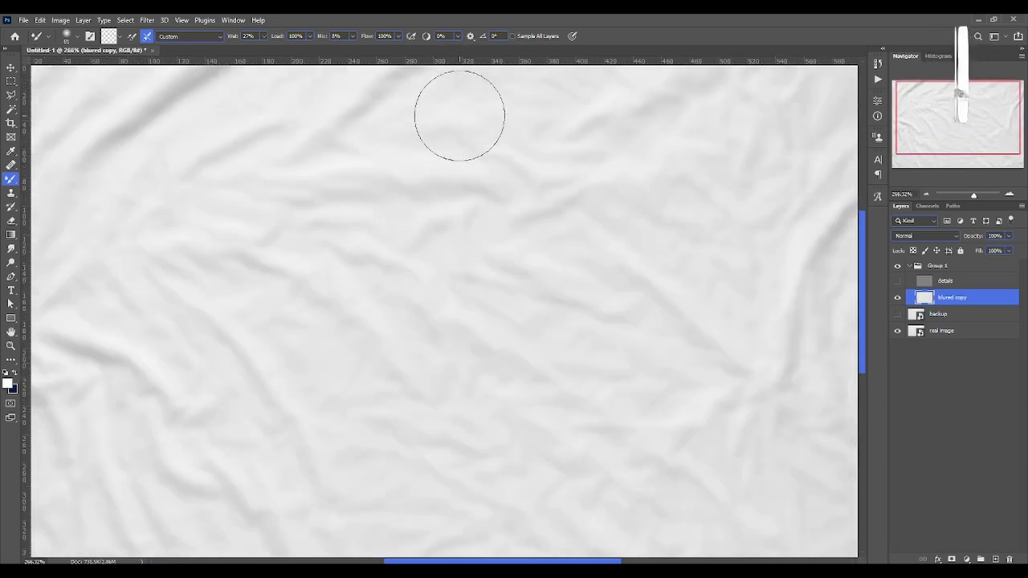
pyautogui.moveTo(365, 211); pyautogui.dragTo(345, 211)
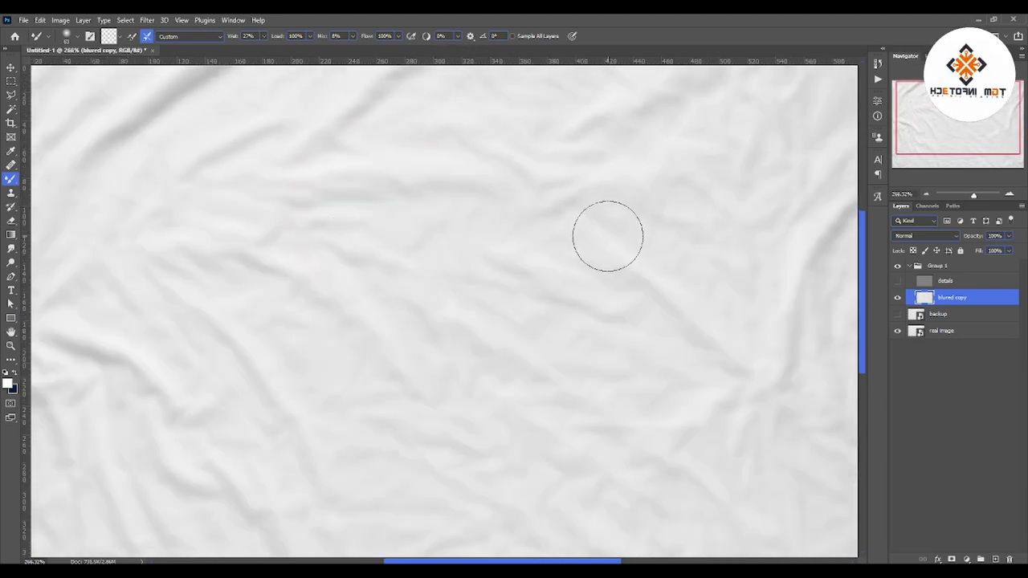
pyautogui.rightClick(541, 266)
pyautogui.press('Escape')
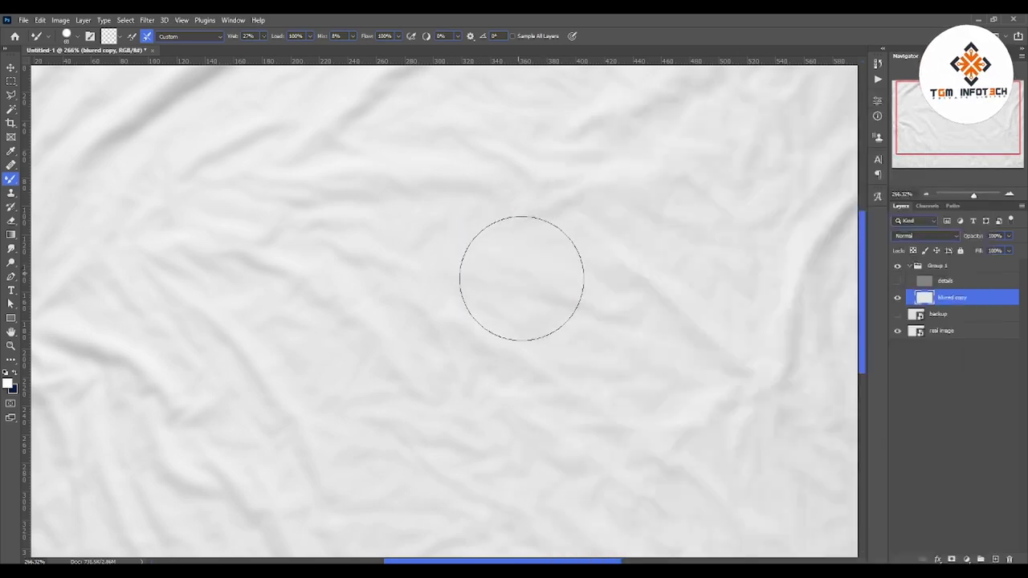
pyautogui.rightClick(532, 232)
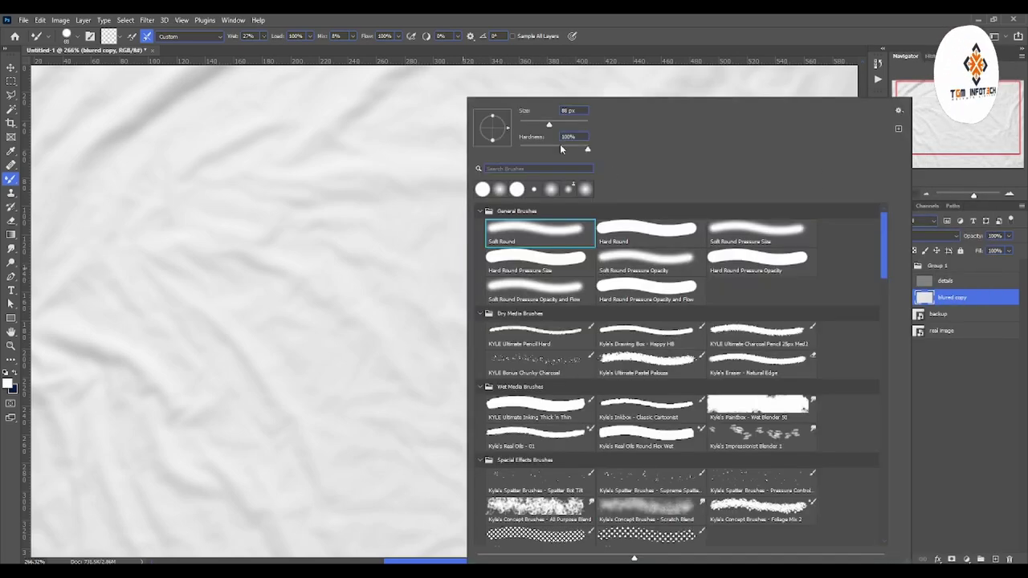
pyautogui.click(392, 246)
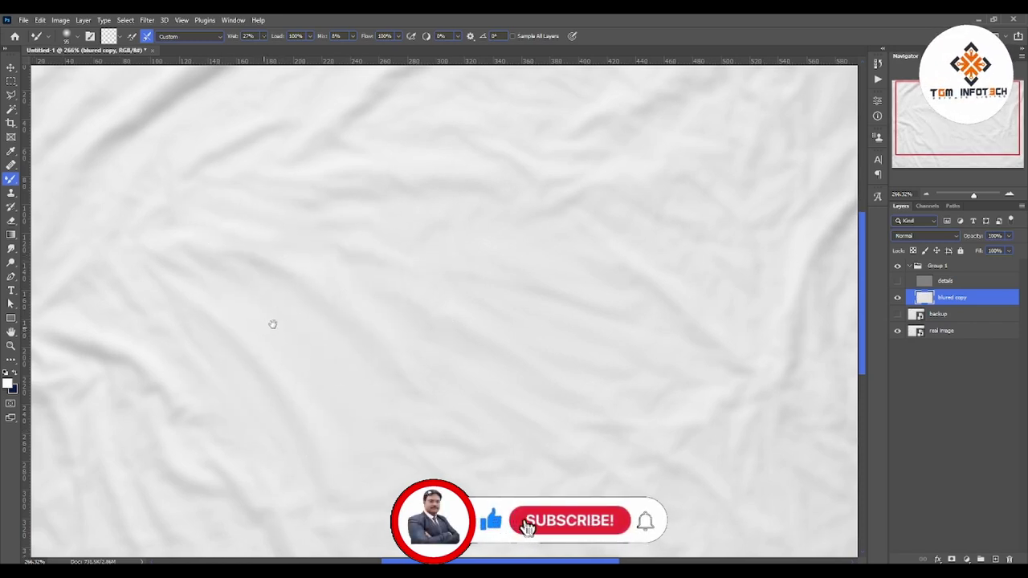
# Pan to the fabric's left edge and bottom-left corner, then fit the image on screen
pyautogui.moveTo(270, 323); pyautogui.dragTo(463, 291)
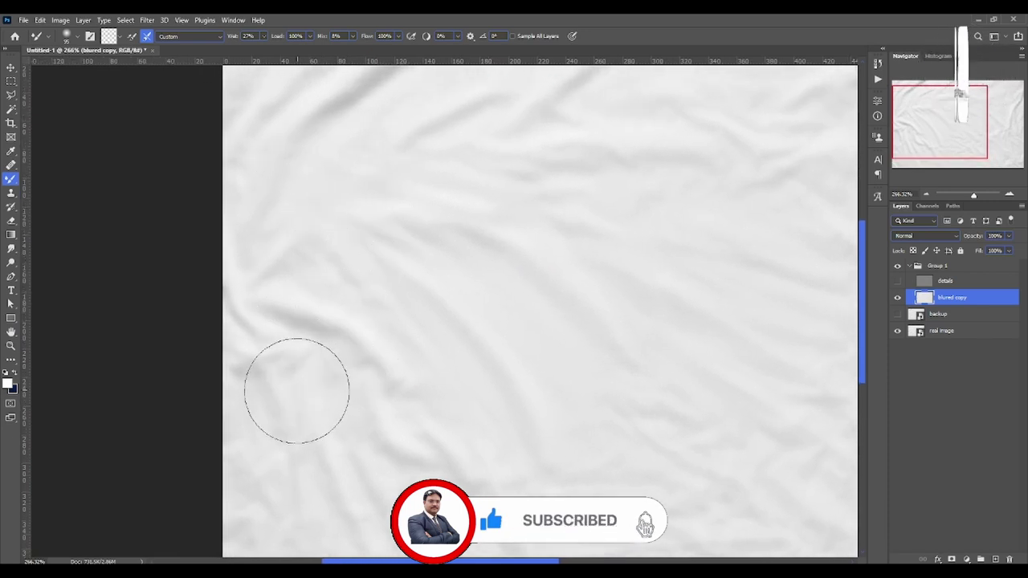
pyautogui.moveTo(289, 450)
pyautogui.mouseDown()
pyautogui.moveTo(312, 280)
pyautogui.moveTo(293, 197)
pyautogui.mouseUp()
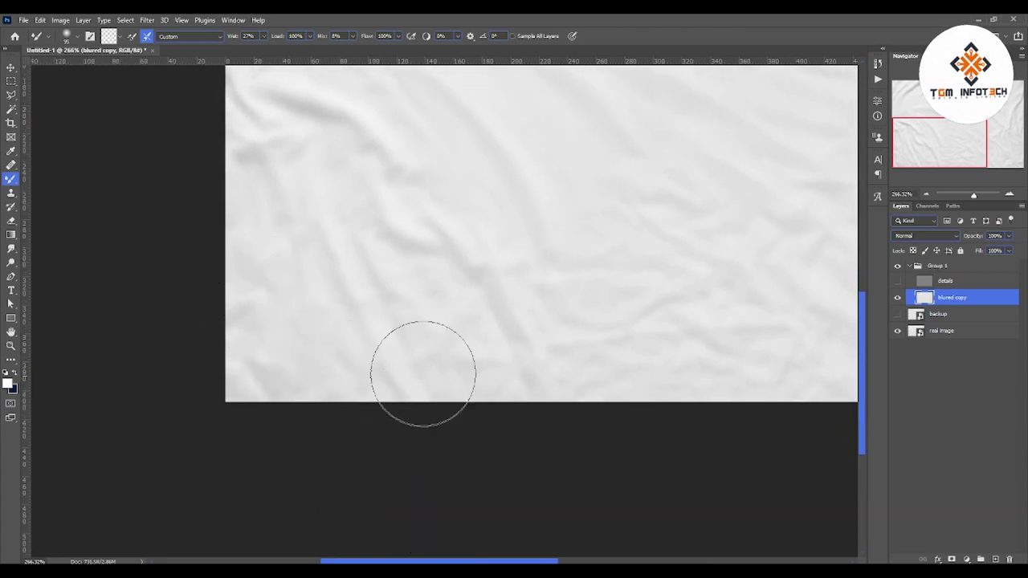
pyautogui.hotkey('ctrl', '0')
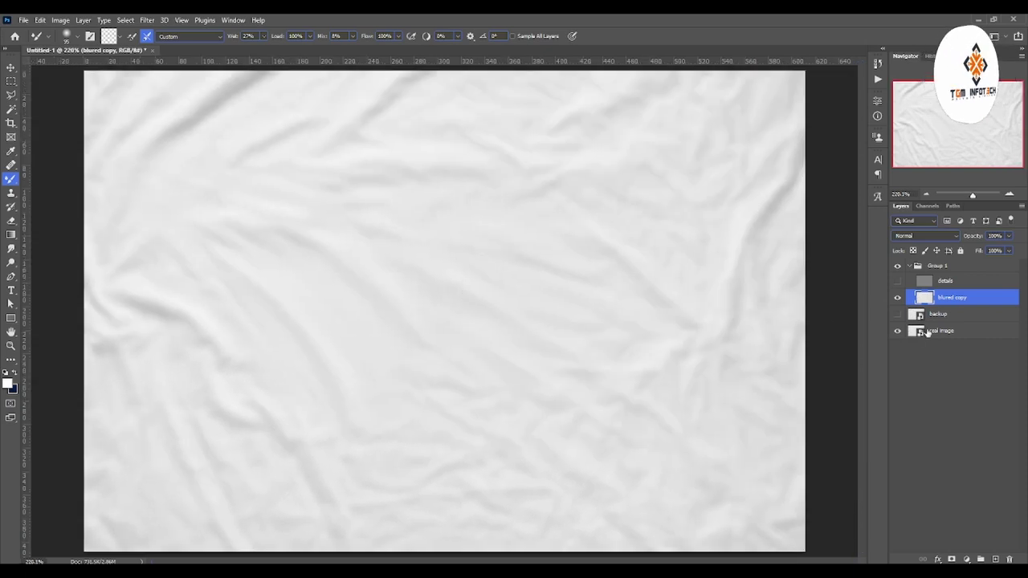
# Show the details layer, collapse and re-expand Group 1, then hide details again
pyautogui.click(897, 281)
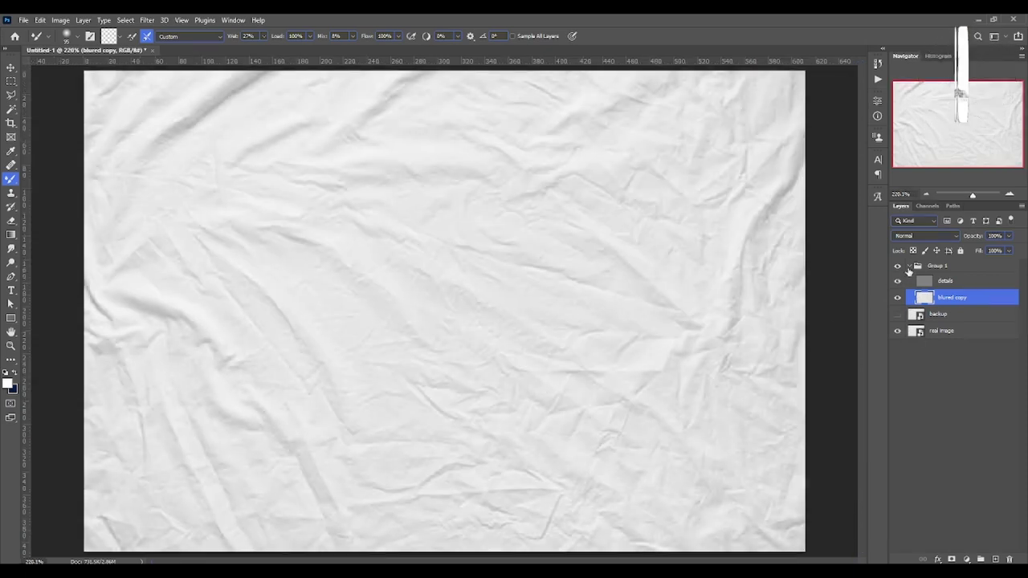
pyautogui.click(910, 266)
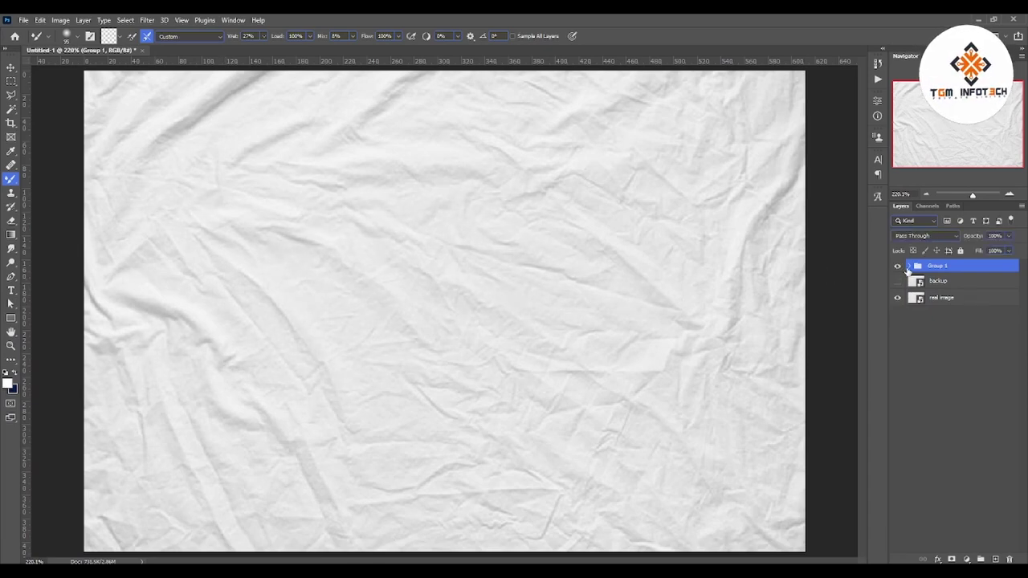
pyautogui.click(909, 266)
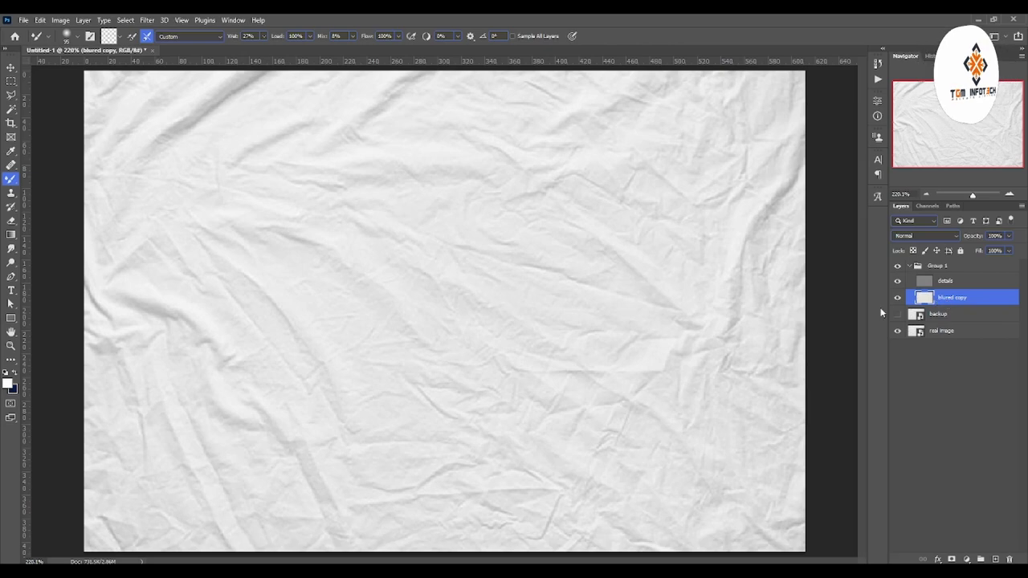
pyautogui.click(897, 280)
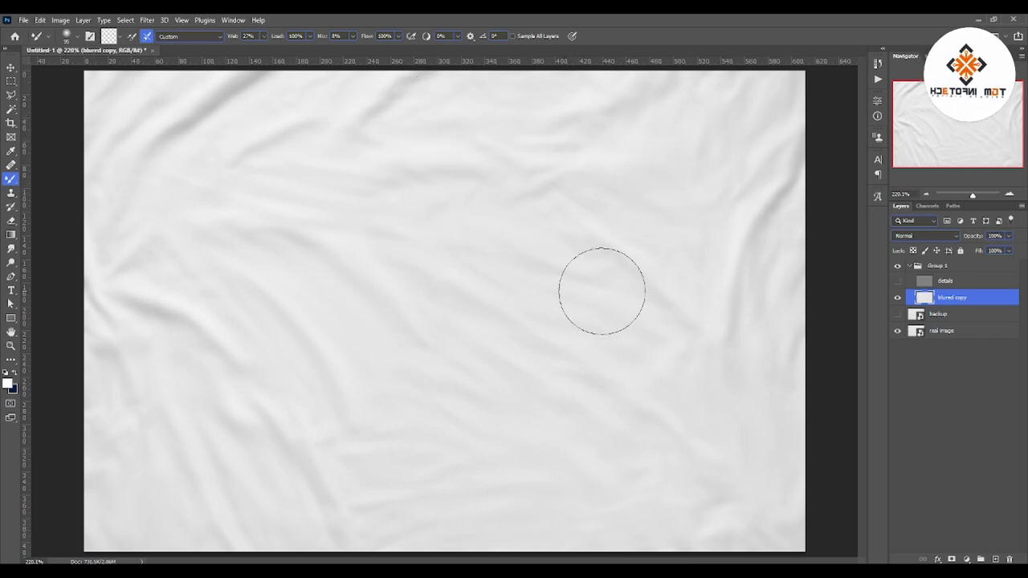
# Show details, collapse Group 1, and toggle Group 1's visibility to compare with the original
pyautogui.click(897, 281)
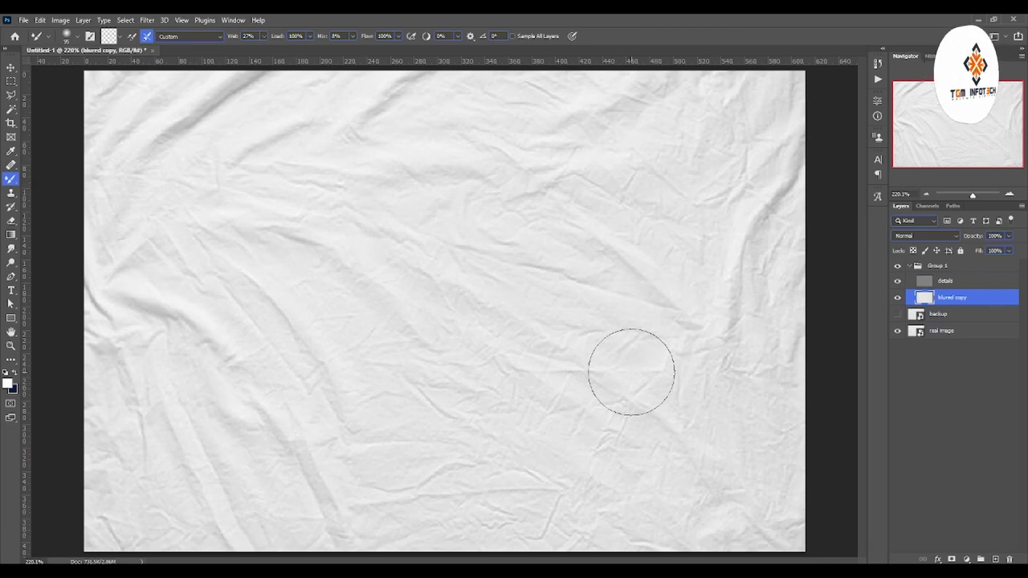
pyautogui.click(908, 265)
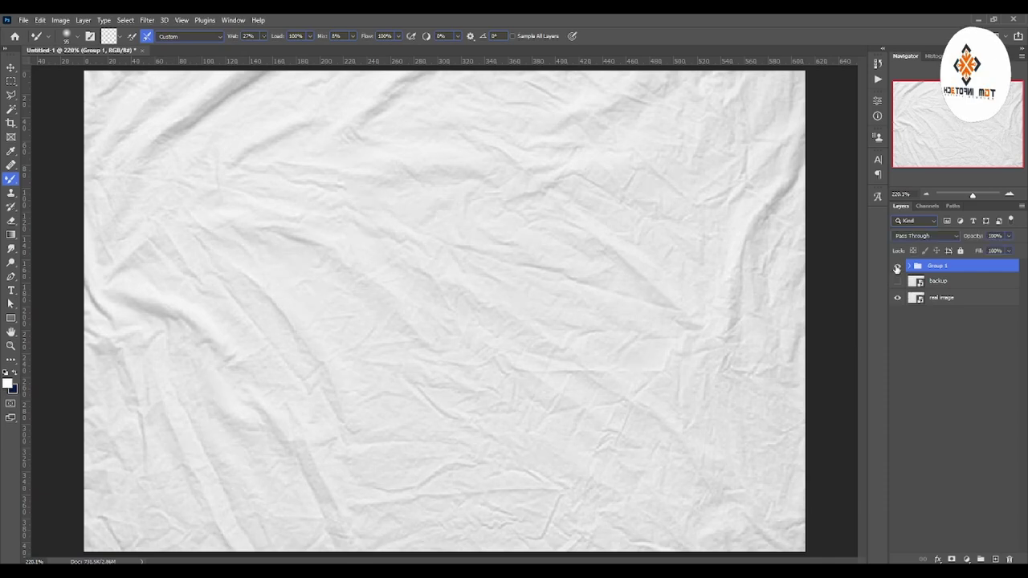
pyautogui.click(896, 268)
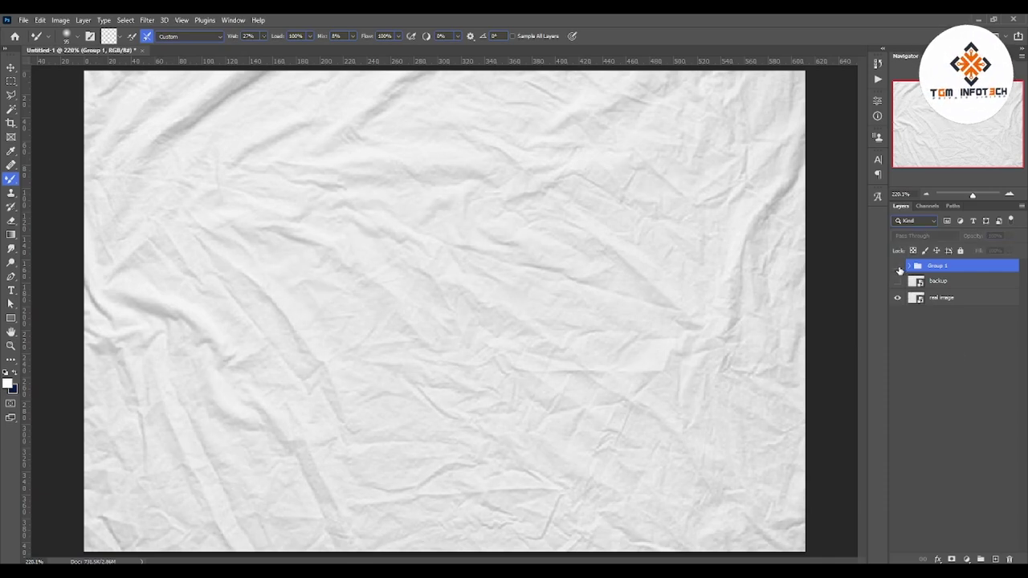
pyautogui.click(897, 268)
# Zoom out, expand Group 1 to show details and blured copy, then zoom back in
pyautogui.press('z')
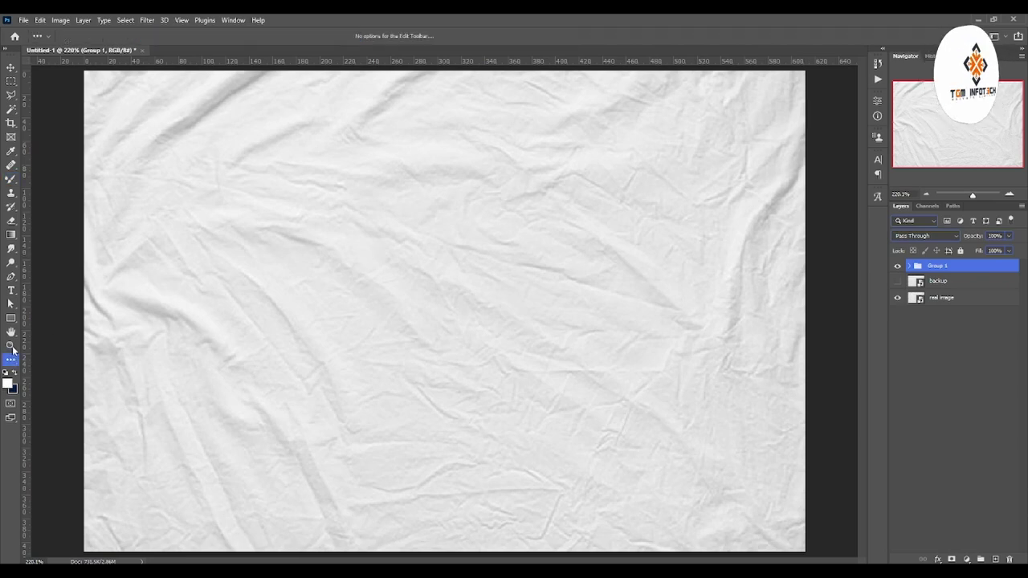
pyautogui.moveTo(454, 319)
pyautogui.mouseDown()
pyautogui.moveTo(399, 326)
pyautogui.moveTo(458, 326)
pyautogui.mouseUp()
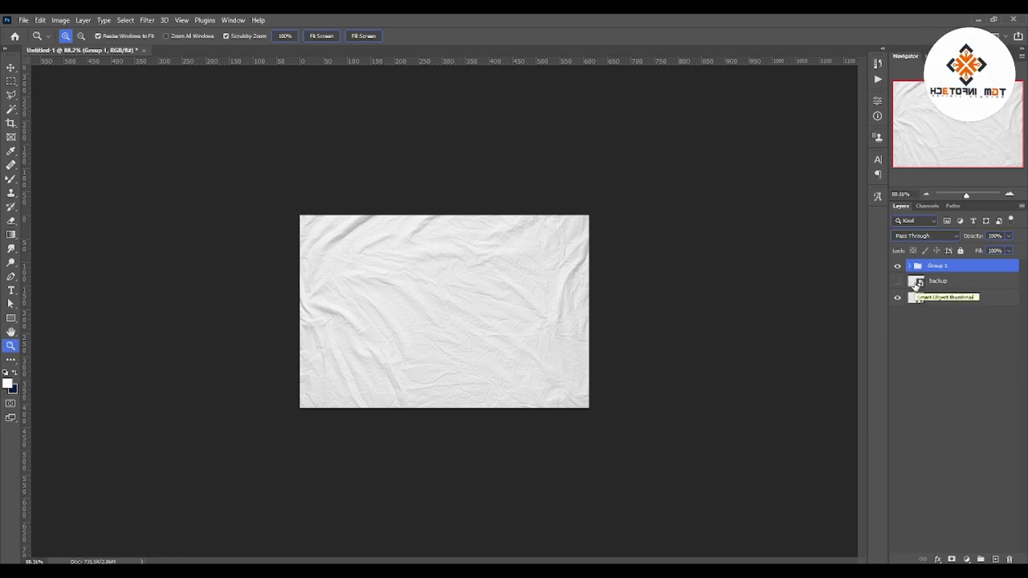
pyautogui.click(909, 265)
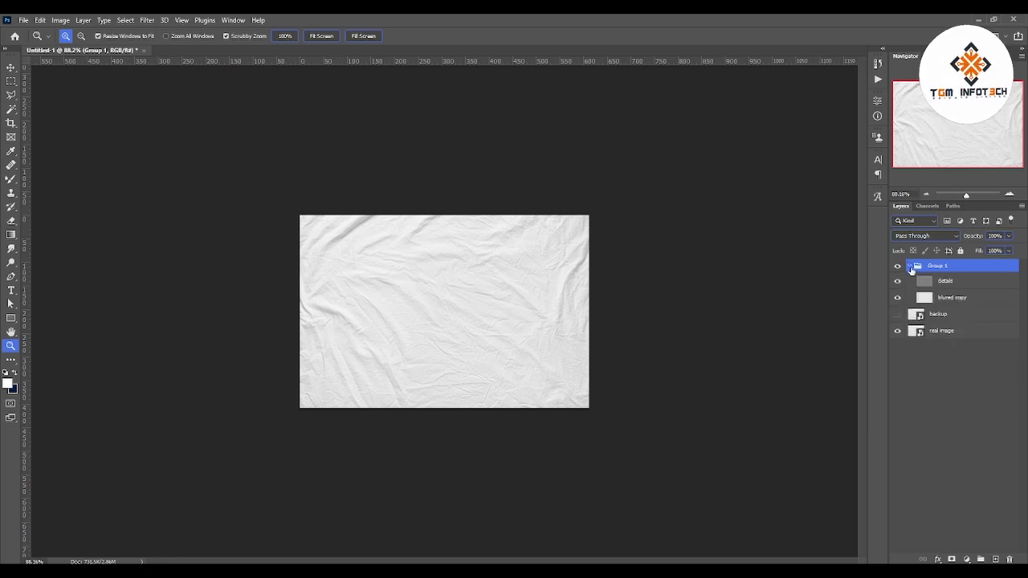
pyautogui.moveTo(489, 317); pyautogui.dragTo(527, 319)
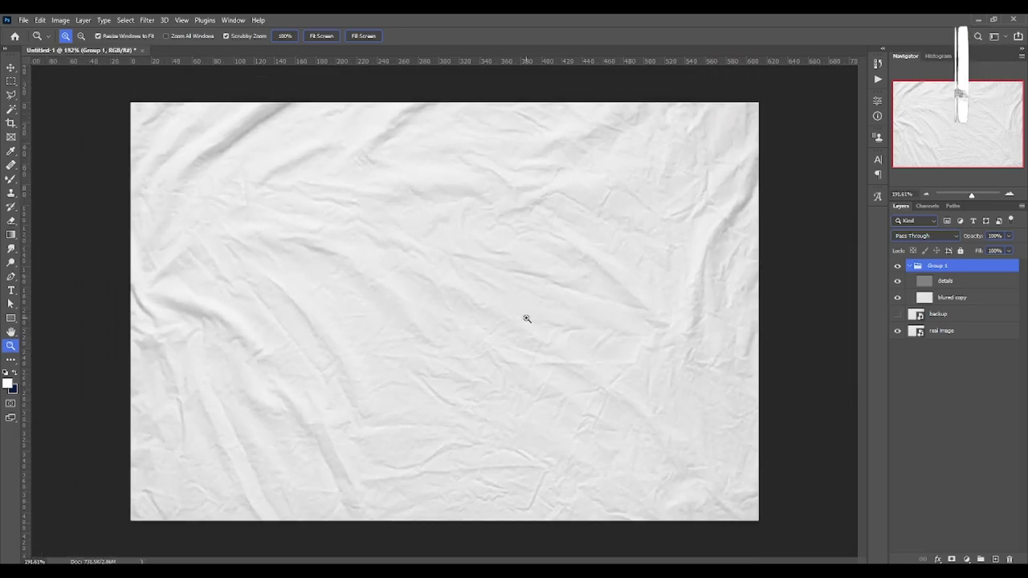